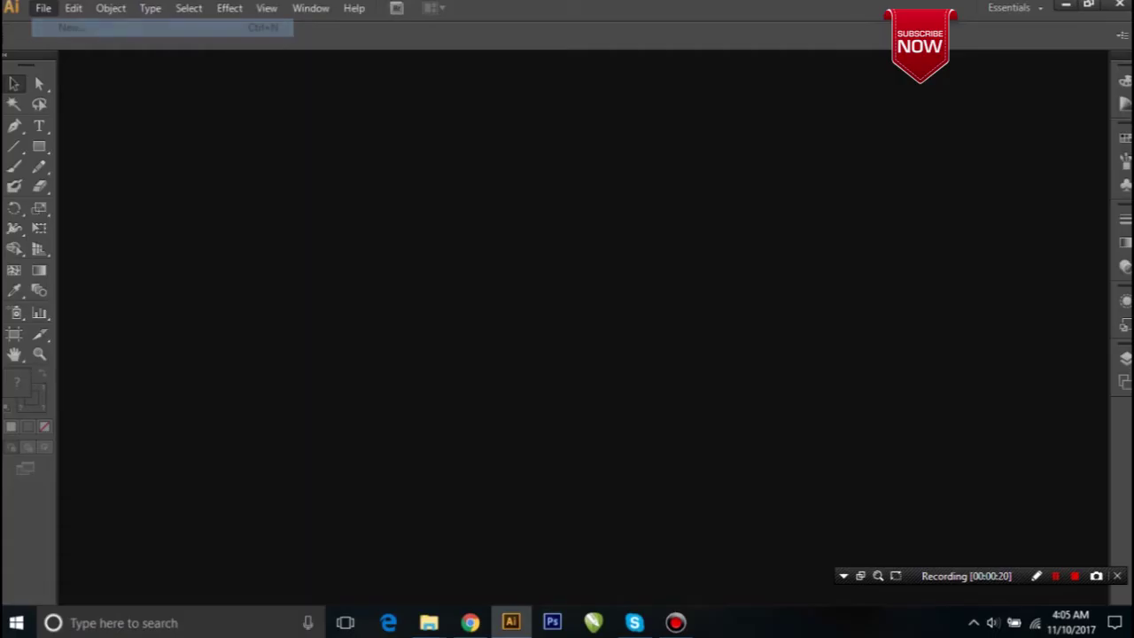
Step: Create a new Print-profile Letter document of 612 × 792 pt
key(ctrl+n)
click(746, 460)
click(43, 8)
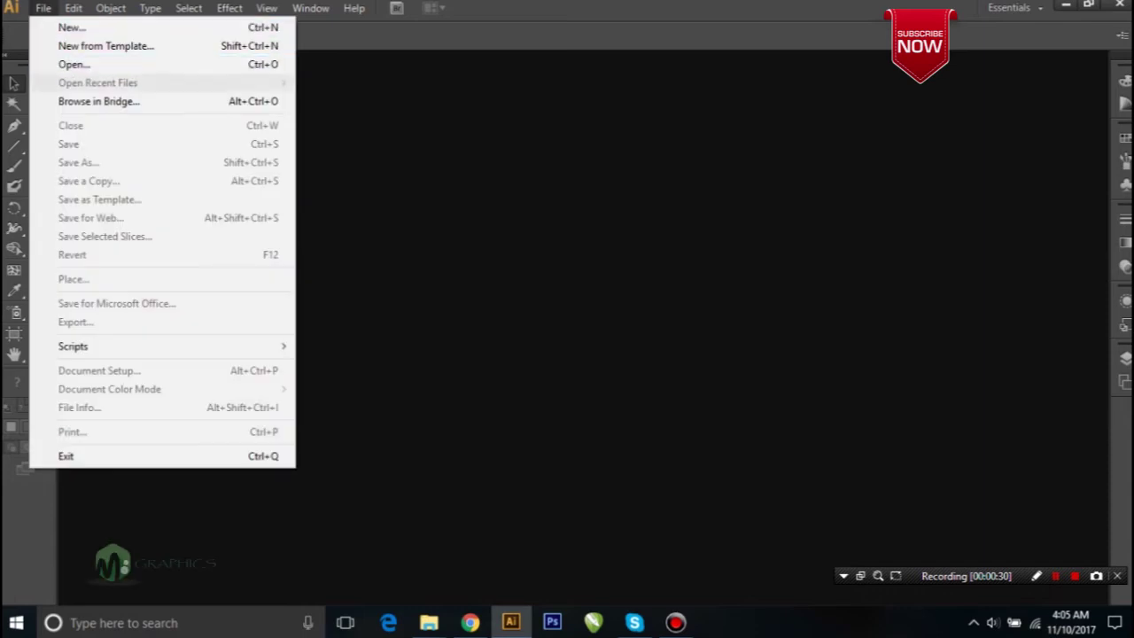
click(71, 27)
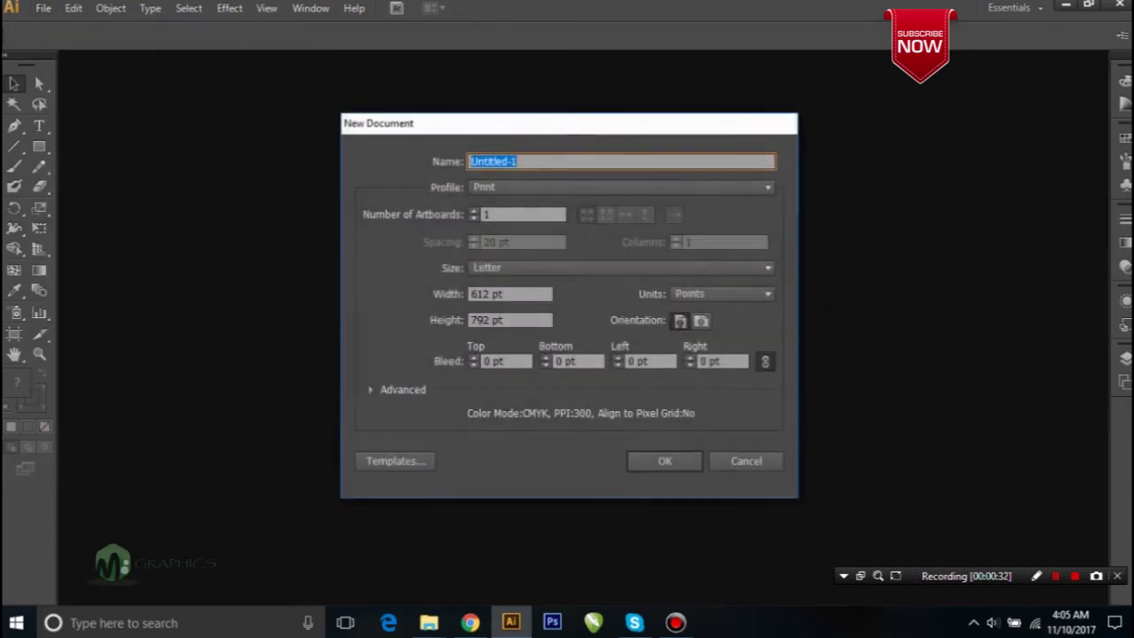
key(Tab)
key(Tab)
key(Tab)
key(Tab)
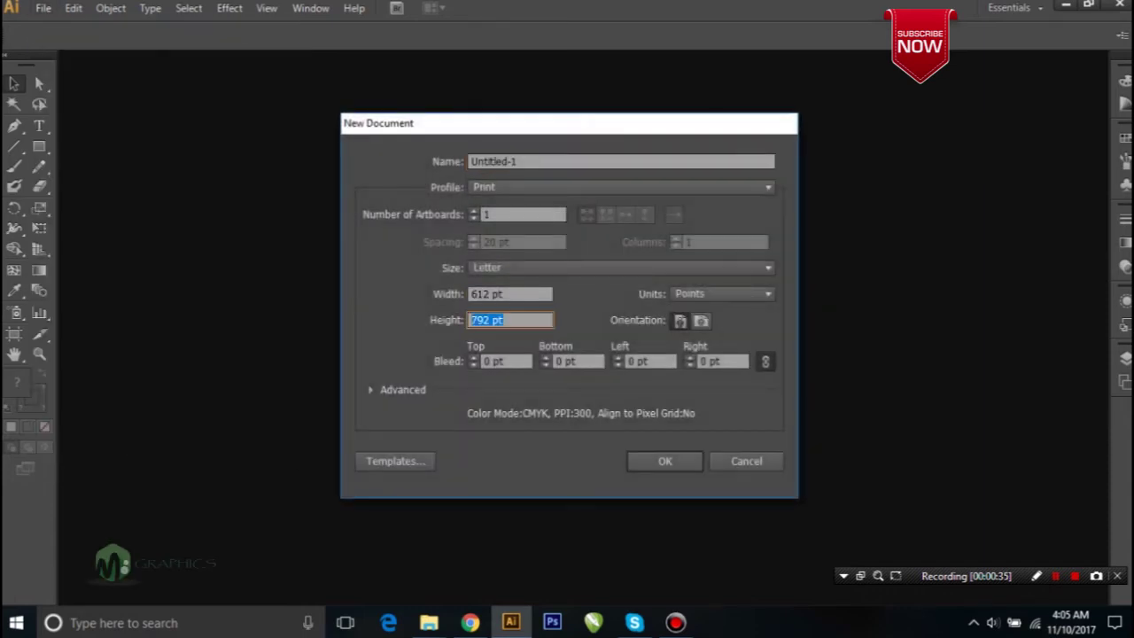
key(shift+Tab)
key(Return)
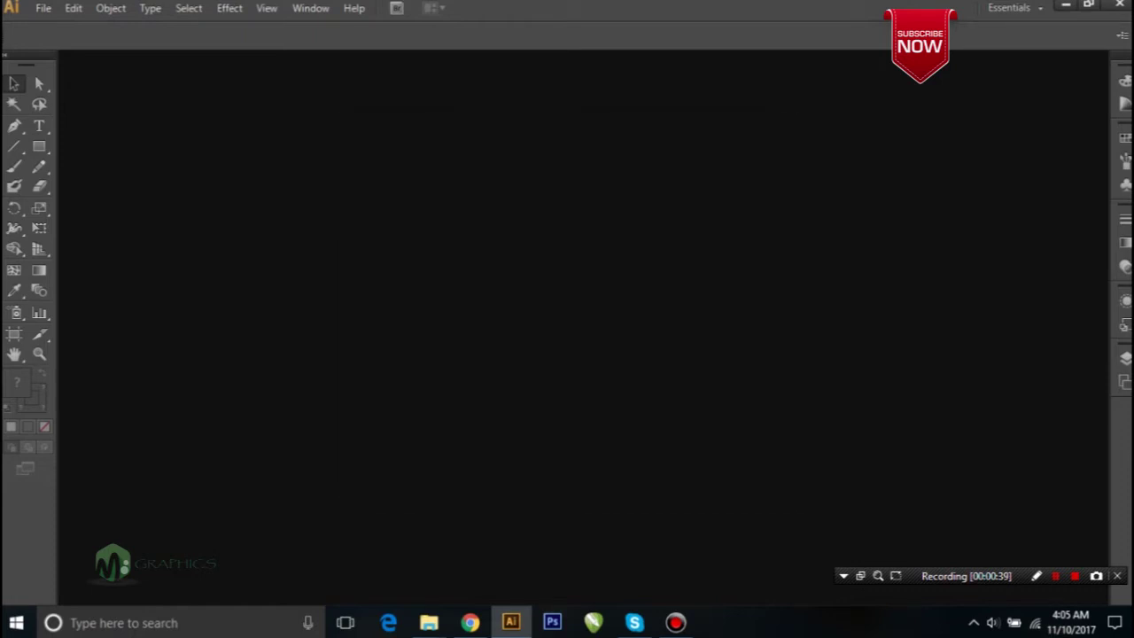
Step: Drag the artboard edges into a wider landscape page of about 787 × 661 pt
key(ctrl+minus)
key(ctrl+minus)
key(ctrl+plus)
key(ctrl+plus)
key(ctrl+minus)
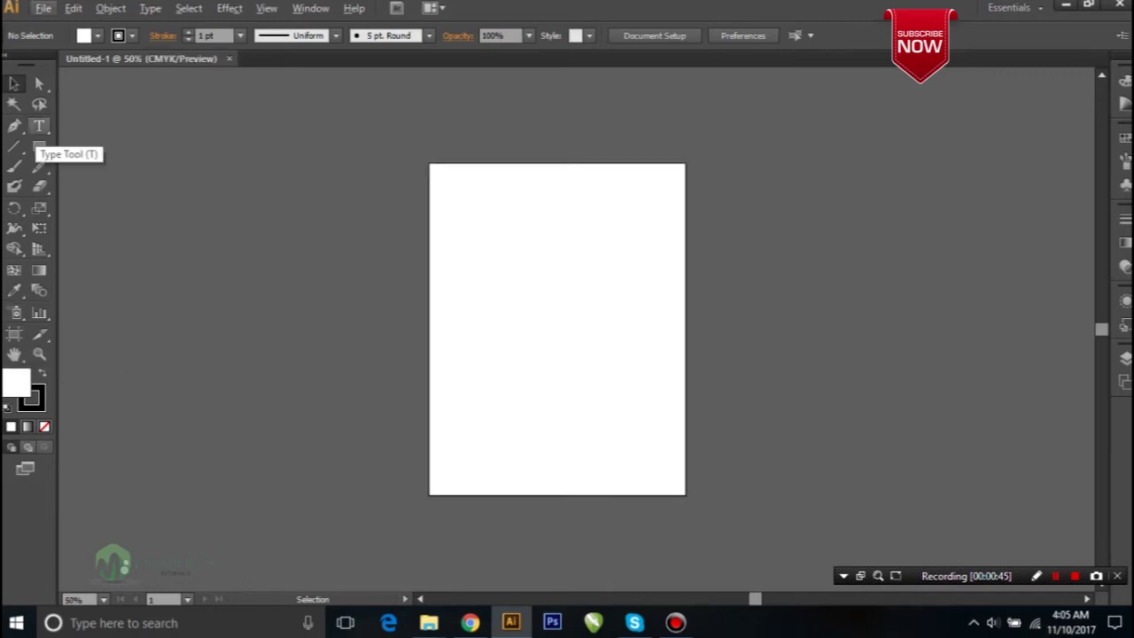
click(14, 334)
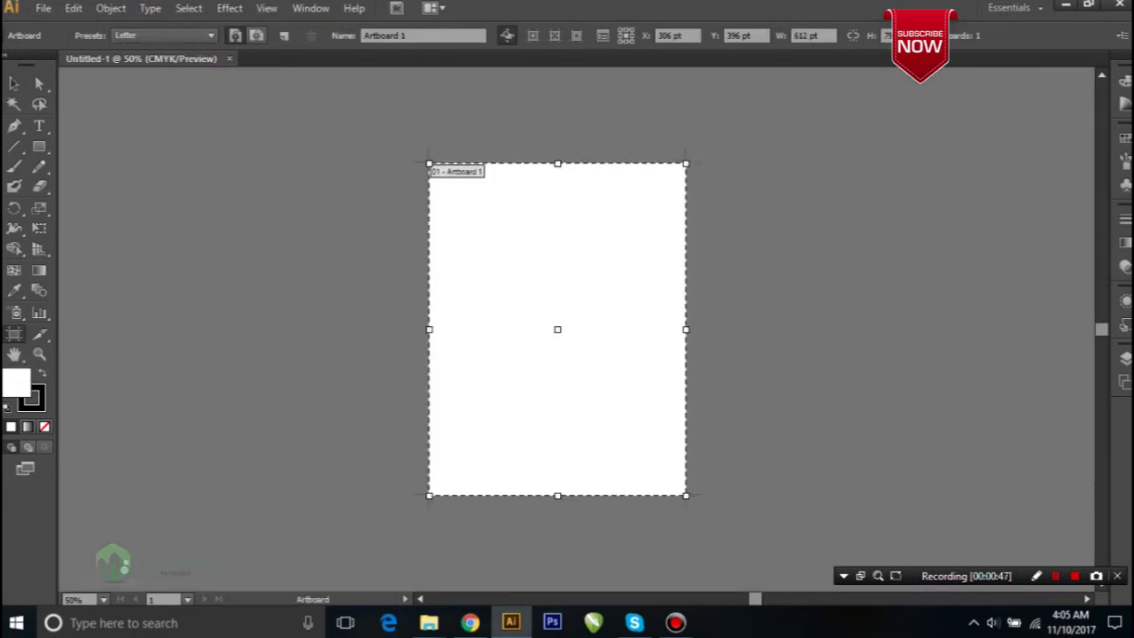
drag(557, 495, 557, 397)
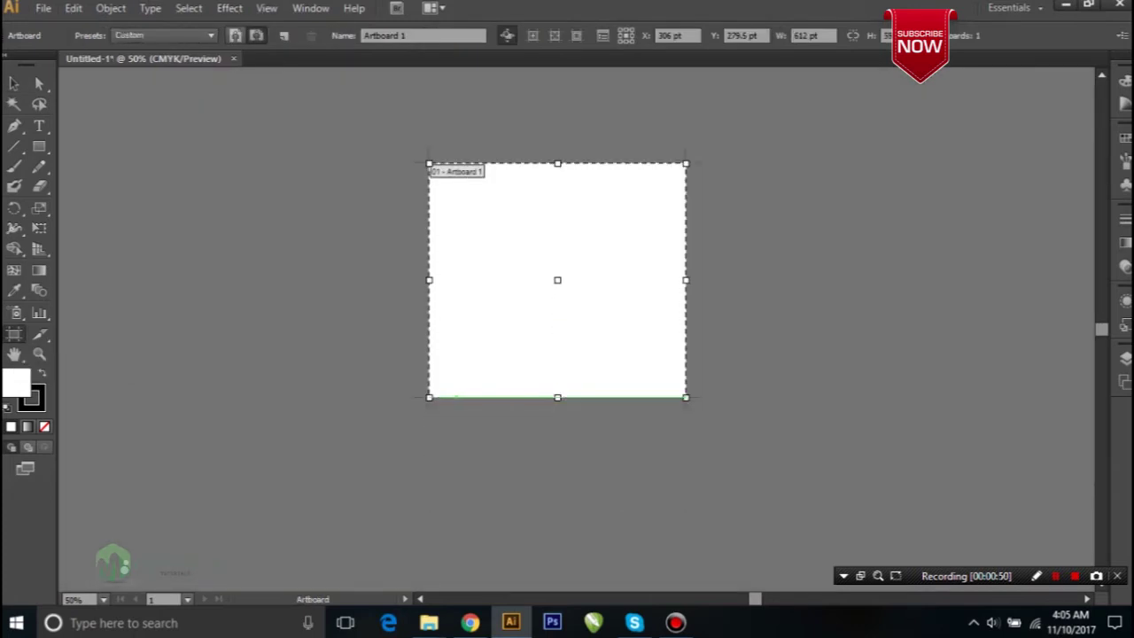
mouse_move(429, 397)
mouse_down()
mouse_move(379, 405)
mouse_move(355, 439)
mouse_up()
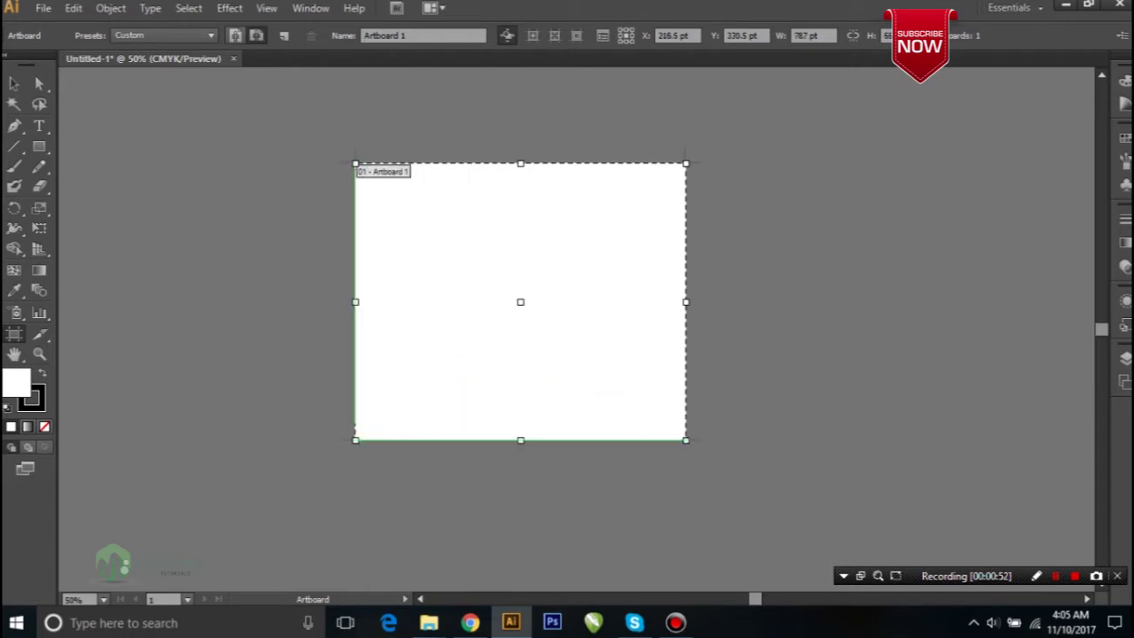
drag(686, 440, 723, 471)
Step: Draw a rectangle spanning the artboard from corner to corner
key(v)
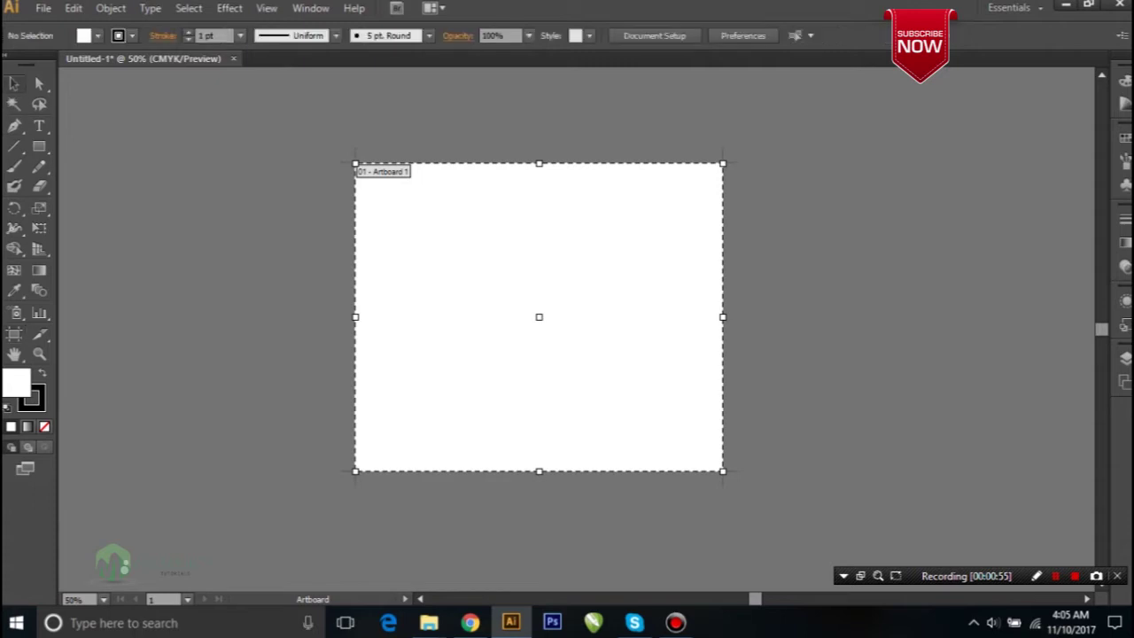
click(39, 146)
drag(355, 163, 722, 470)
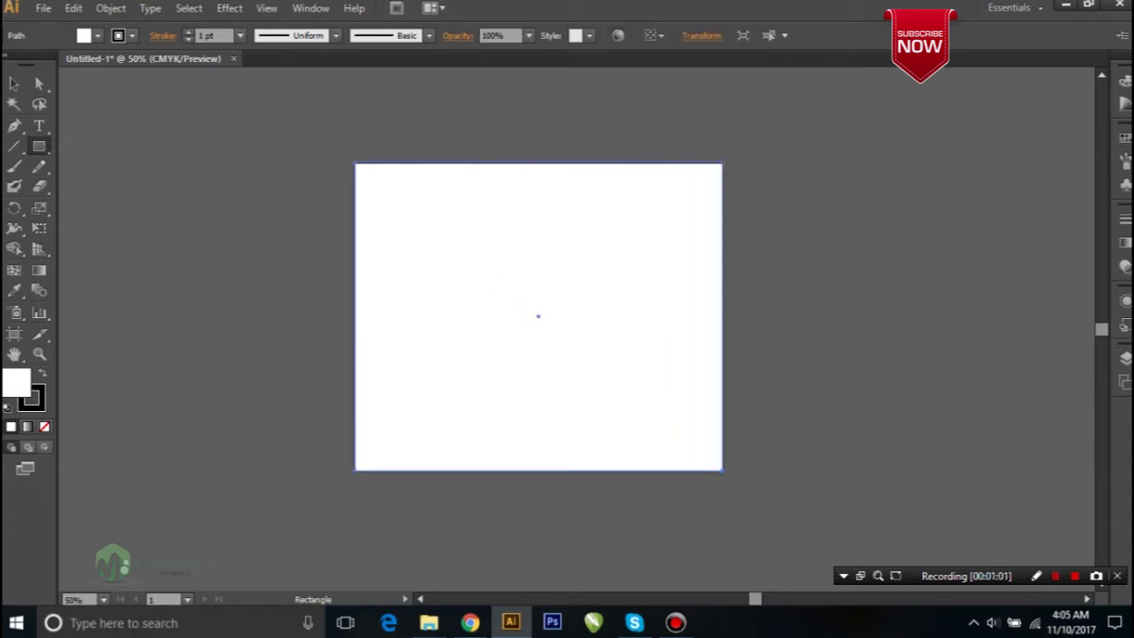
Step: Give the rectangle a yellow fill with no stroke, and begin resizing the artboard again
click(42, 373)
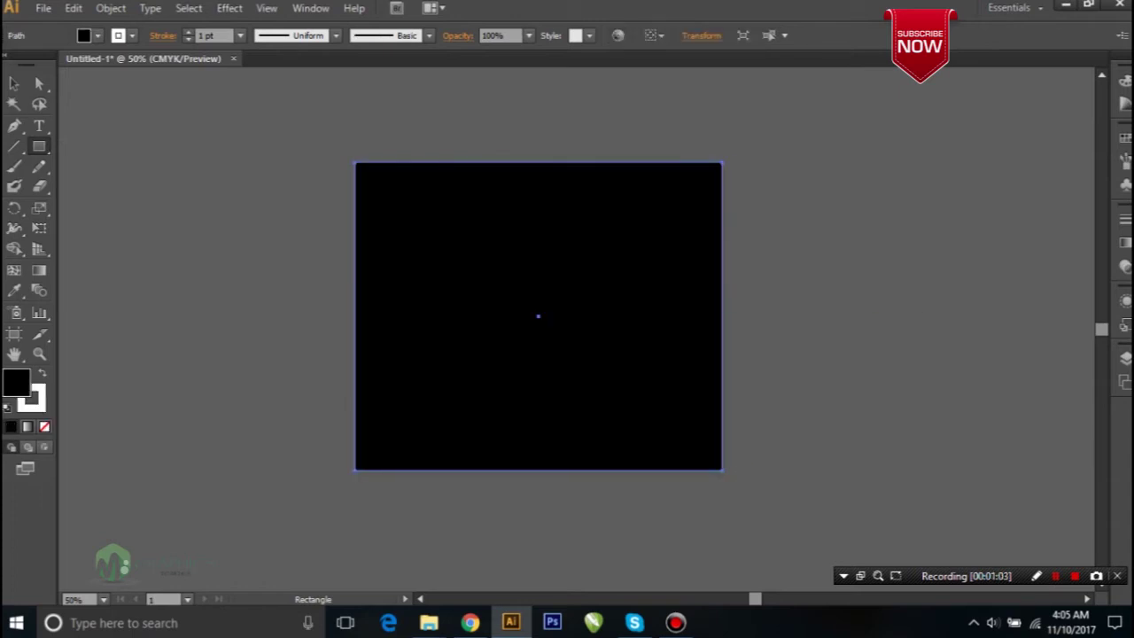
click(31, 399)
click(45, 426)
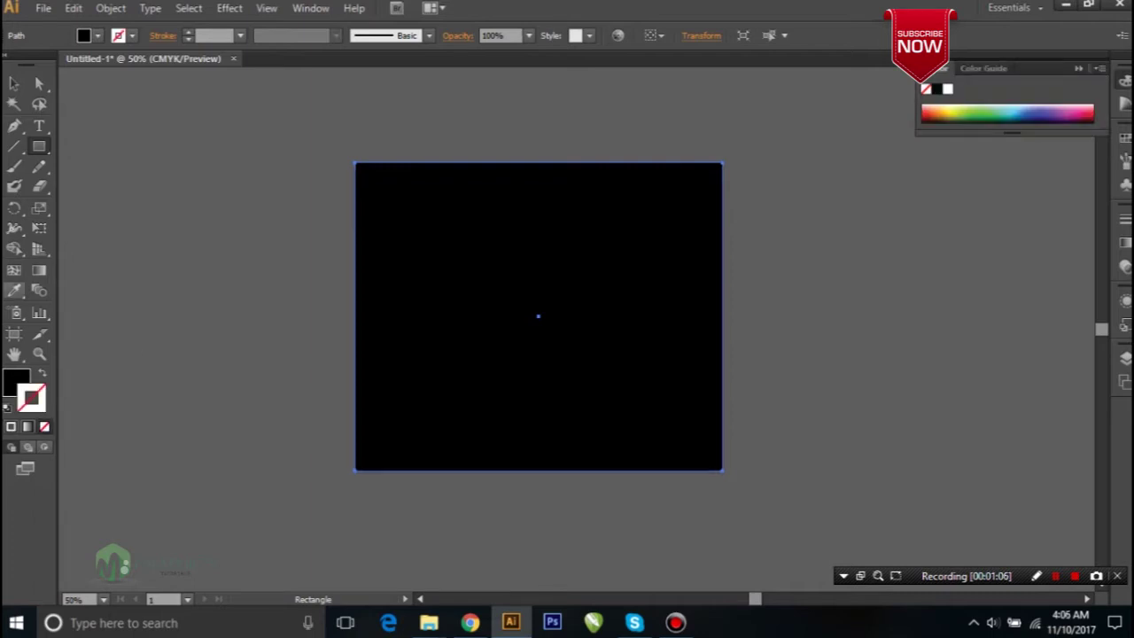
click(15, 381)
click(15, 84)
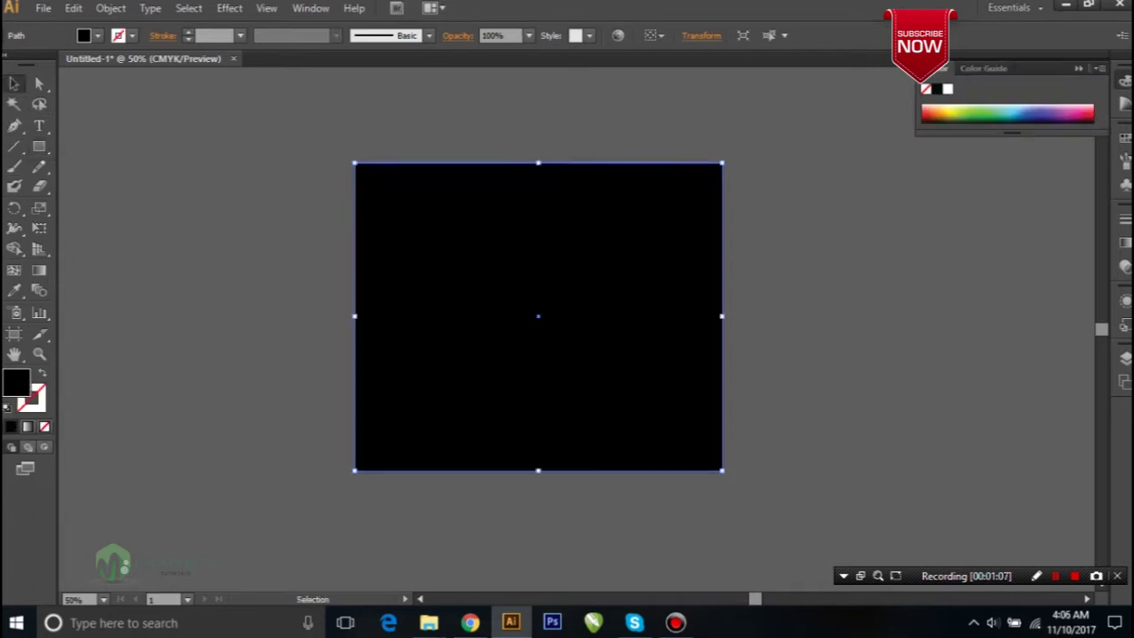
click(952, 113)
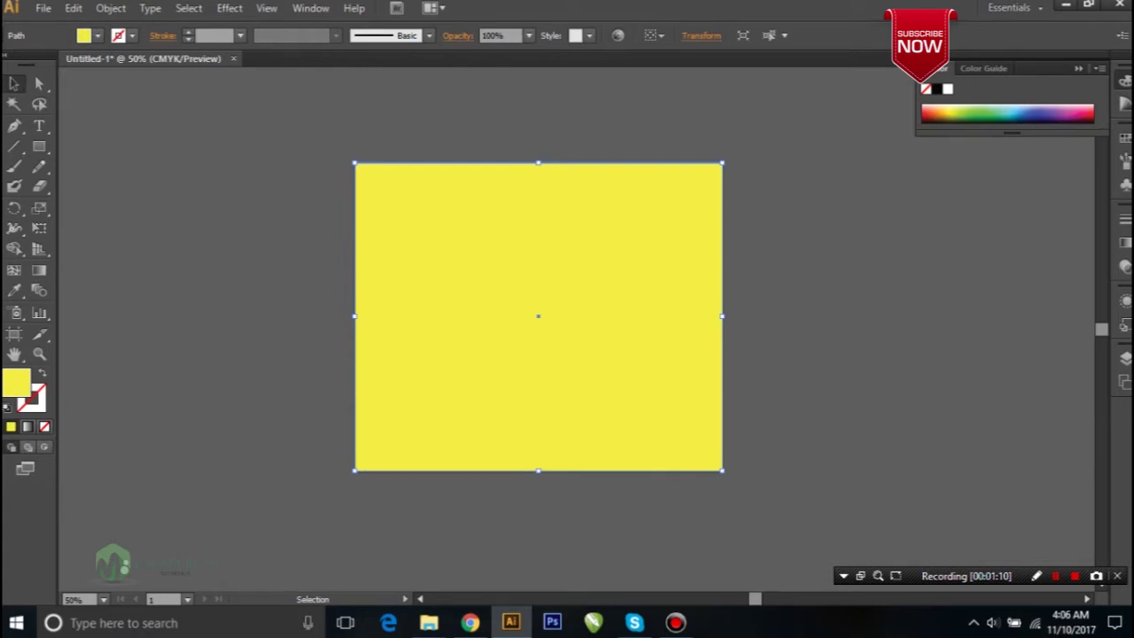
click(14, 334)
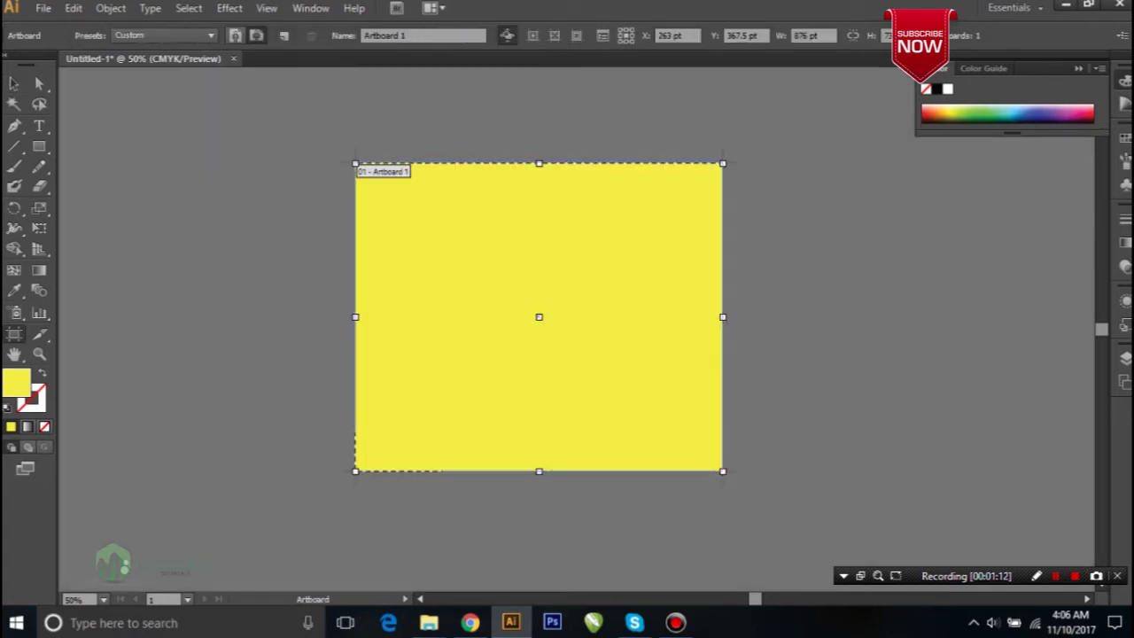
mouse_move(356, 471)
mouse_down()
mouse_move(554, 316)
mouse_move(476, 307)
mouse_move(410, 271)
mouse_move(384, 215)
mouse_move(359, 212)
mouse_move(359, 420)
mouse_move(1063, 473)
mouse_move(853, 313)
mouse_move(719, 175)
mouse_move(663, 145)
mouse_move(635, 104)
mouse_move(774, 118)
mouse_move(772, 102)
mouse_move(772, 317)
mouse_move(742, 496)
mouse_move(558, 503)
mouse_move(339, 470)
mouse_move(246, 175)
mouse_move(179, 142)
mouse_move(372, 164)
mouse_move(476, 210)
mouse_move(380, 325)
mouse_move(348, 390)
mouse_move(356, 470)
mouse_up()
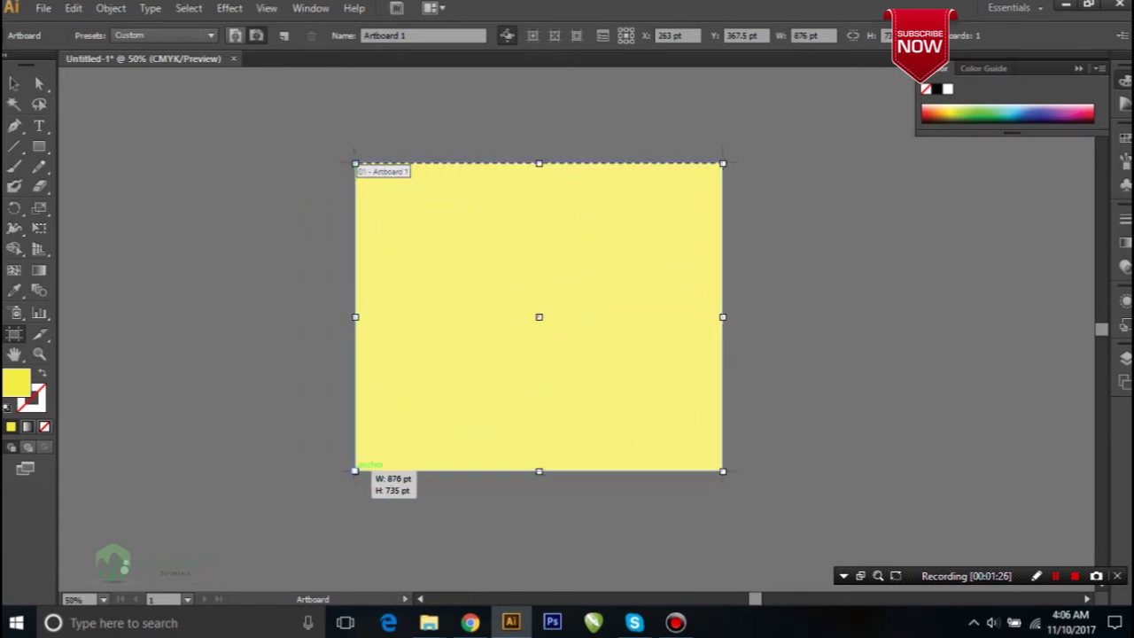
Step: Shrink the artboard to about 724 pt wide over the rectangle's upper-left area, then select the rectangle
mouse_move(355, 163)
mouse_down()
mouse_move(431, 400)
mouse_move(139, 418)
mouse_move(359, 467)
mouse_move(739, 476)
mouse_move(596, 366)
mouse_move(673, 385)
mouse_move(659, 388)
mouse_up()
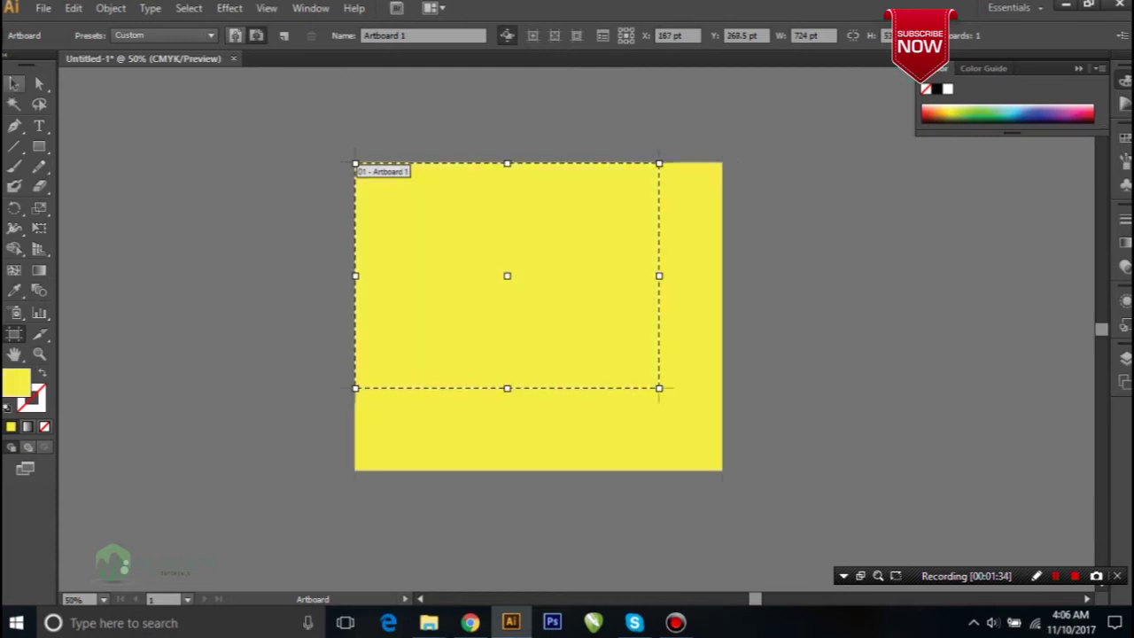
key(Escape)
key(ctrl+a)
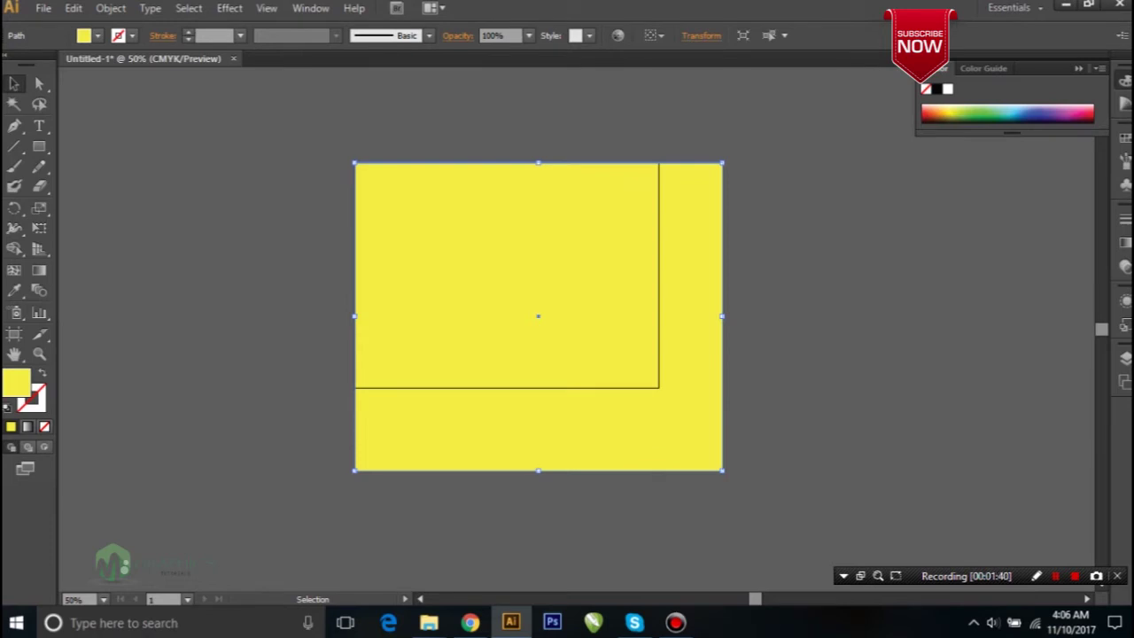
Step: Delete the yellow rectangle and restore it with undo
key(Delete)
key(ctrl+z)
key(Delete)
key(ctrl+z)
key(Delete)
key(ctrl+z)
key(Delete)
key(ctrl+z)
Step: Fit the yellow rectangle to the 724 × 537 pt artboard edges
key(v)
drag(722, 469, 663, 388)
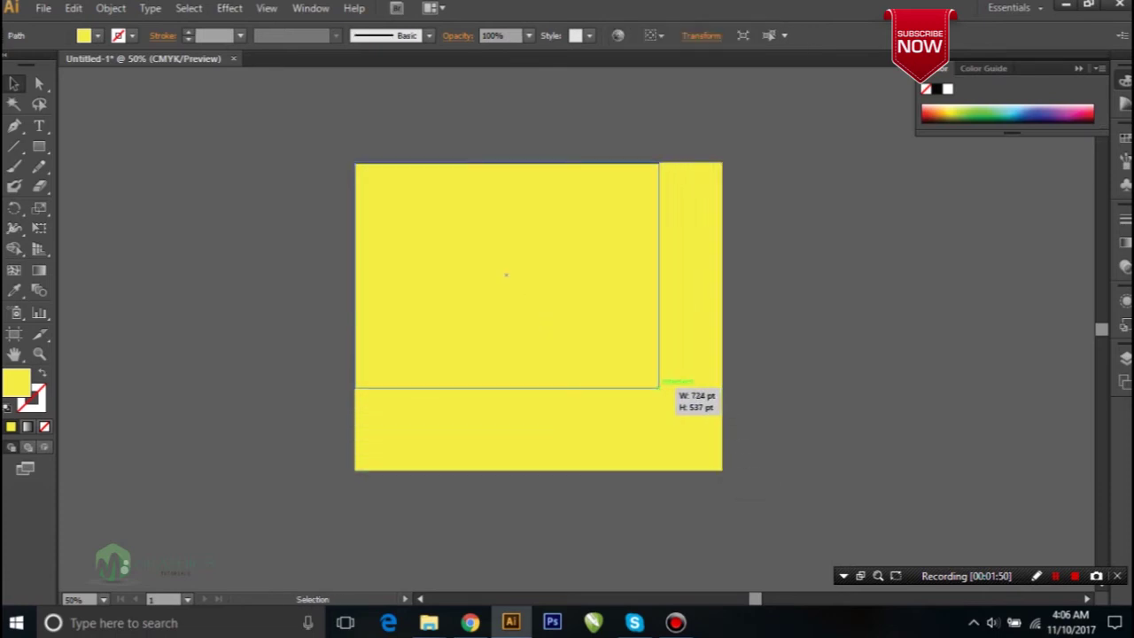
drag(663, 388, 658, 387)
Step: Scale the yellow rectangle down about its centre to leave a white margin
click(506, 274)
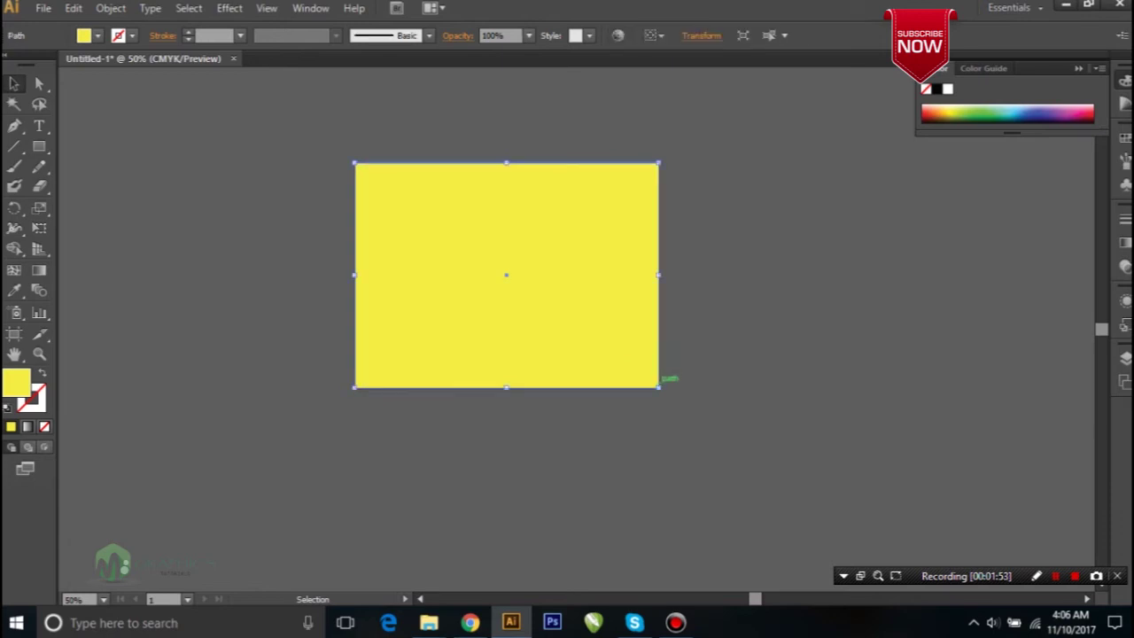
drag(660, 387, 629, 364)
key(ctrl+shift+a)
key(ctrl+a)
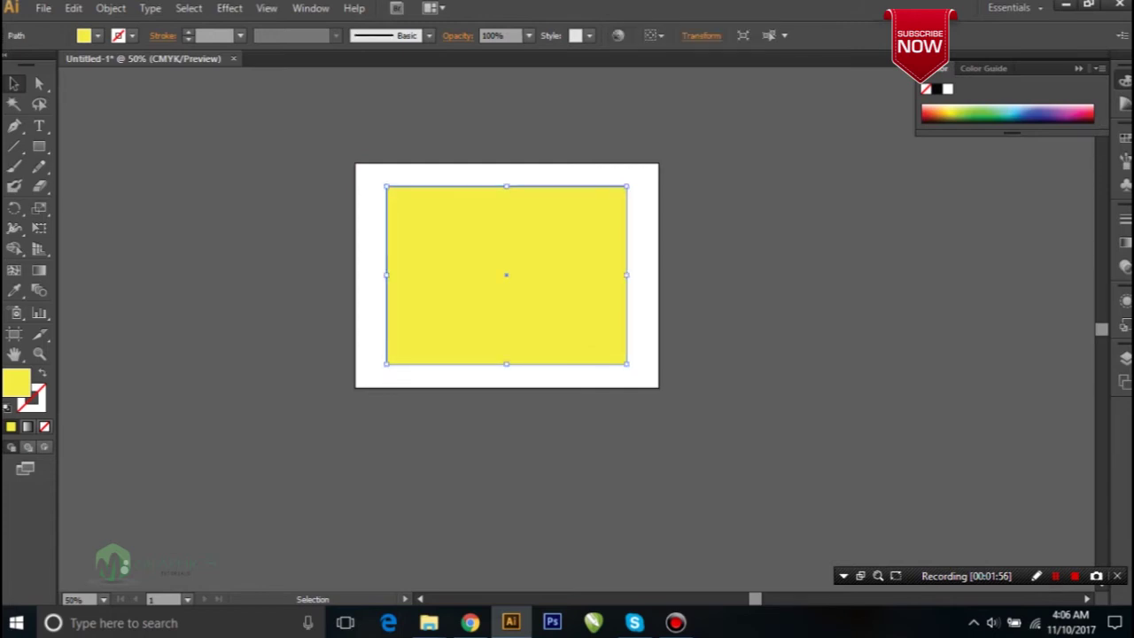
key(t)
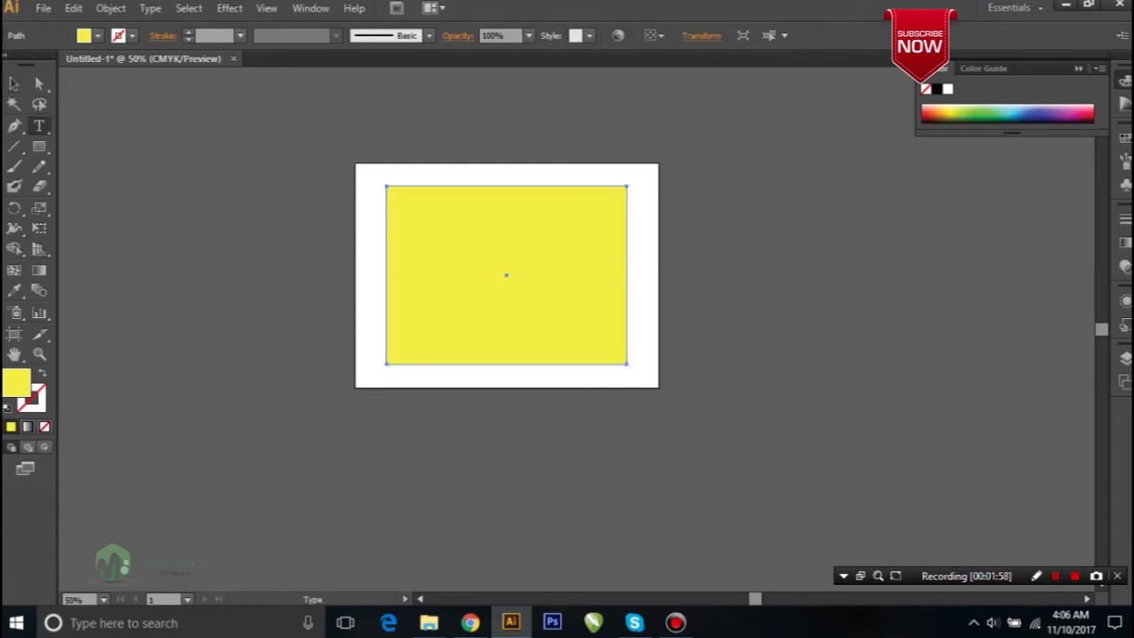
Step: Place a text object on the yellow rectangle and scale it up
click(463, 271)
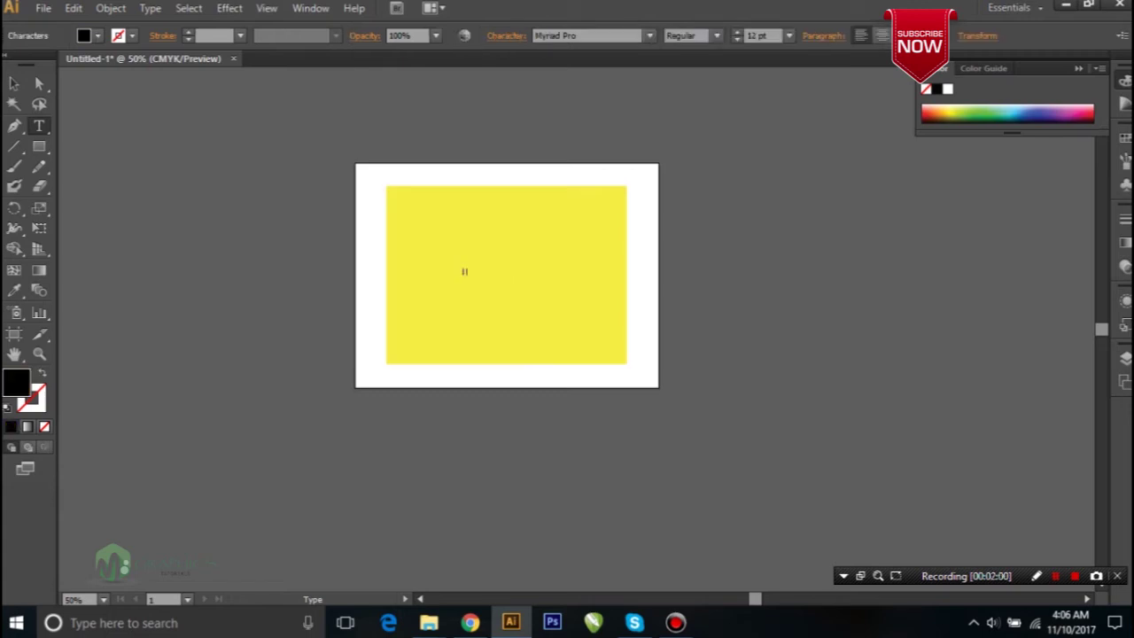
key(Escape)
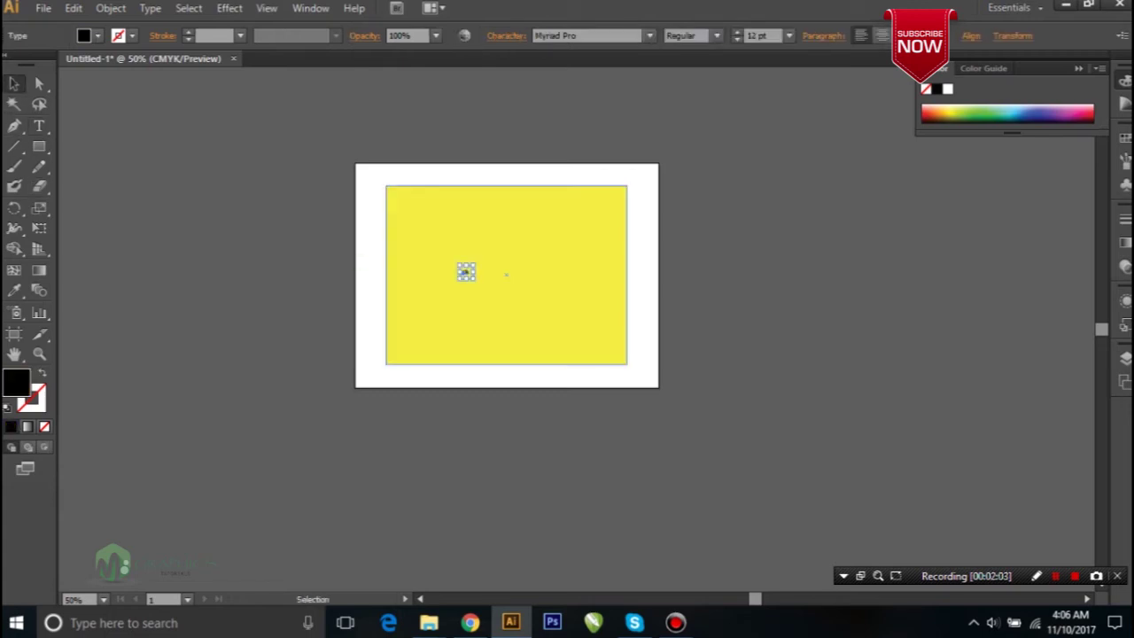
drag(466, 271, 536, 341)
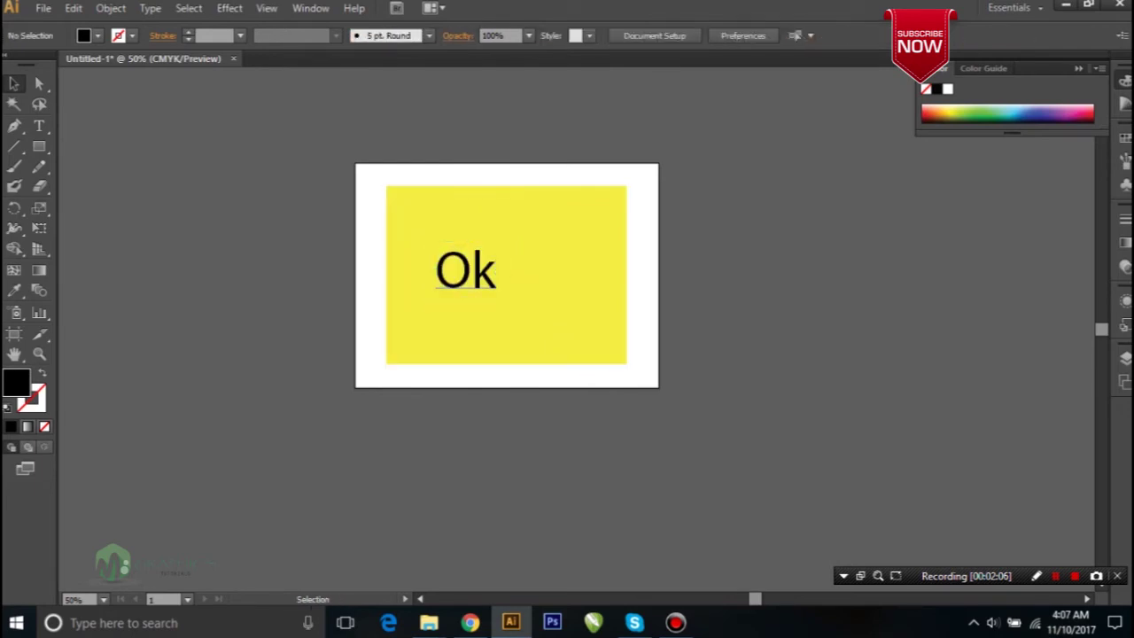
Step: Append 'next' so the 124.5 pt text reads 'Ok next', then deselect it
double_click(495, 271)
text(next)
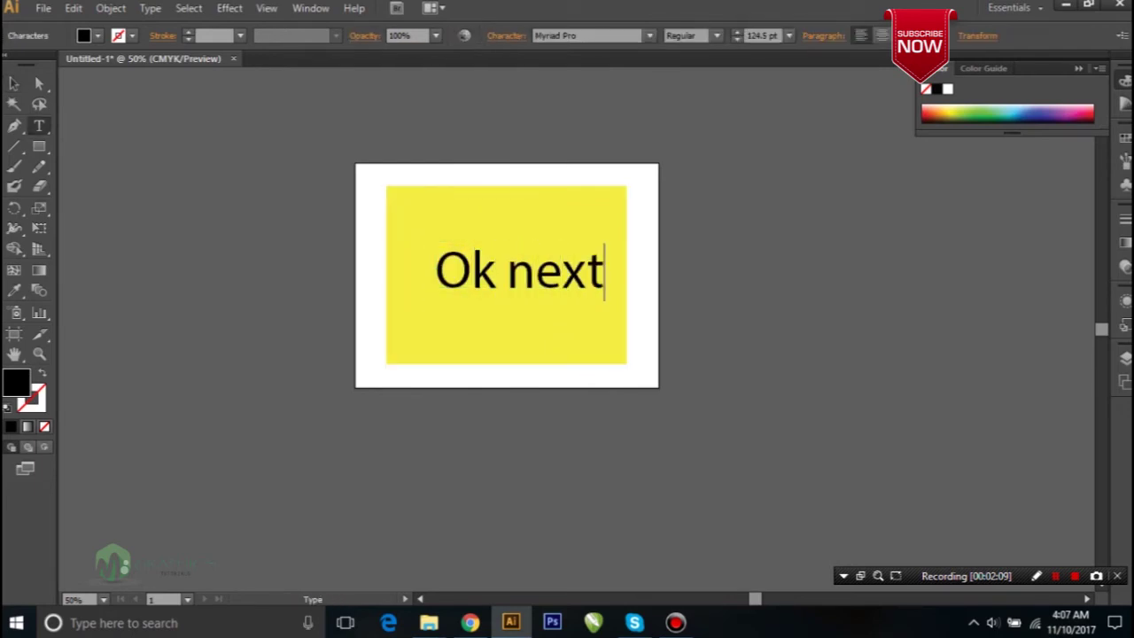
key(Escape)
key(ctrl+shift+a)
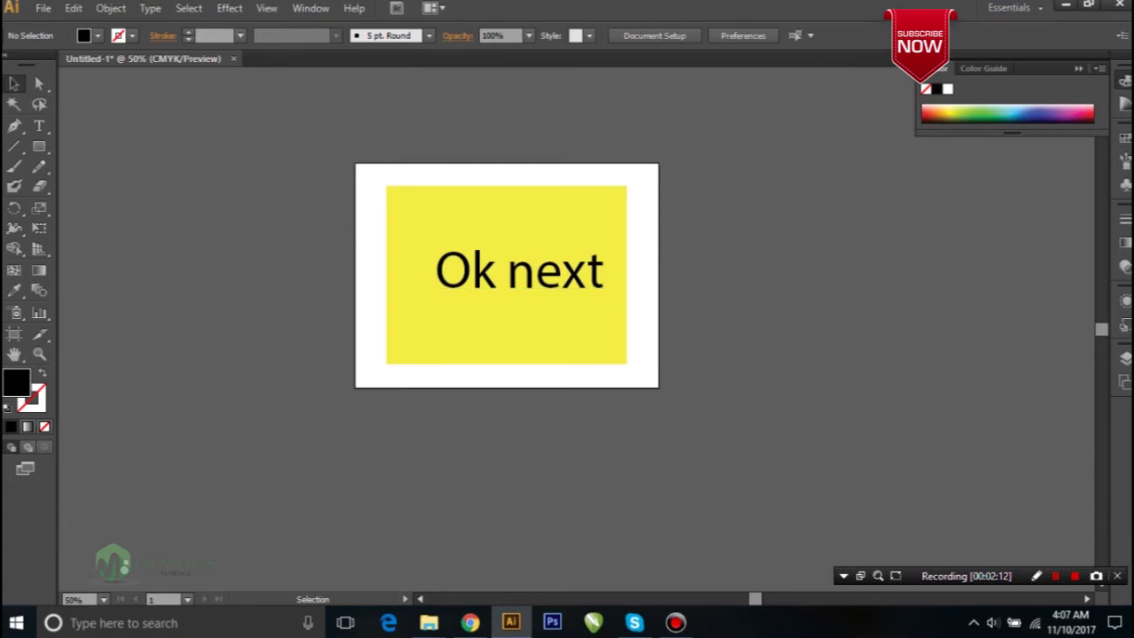
Step: Delete the 'Ok next' text and bring up the Layers and Artboards lists
drag(584, 267, 303, 269)
key(Delete)
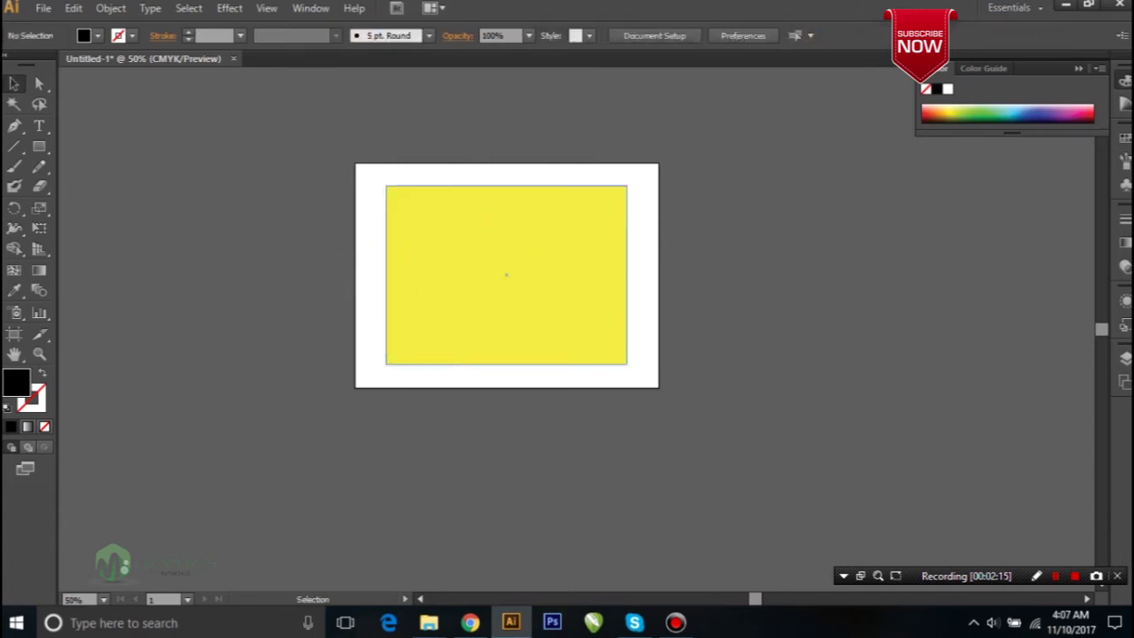
key(F7)
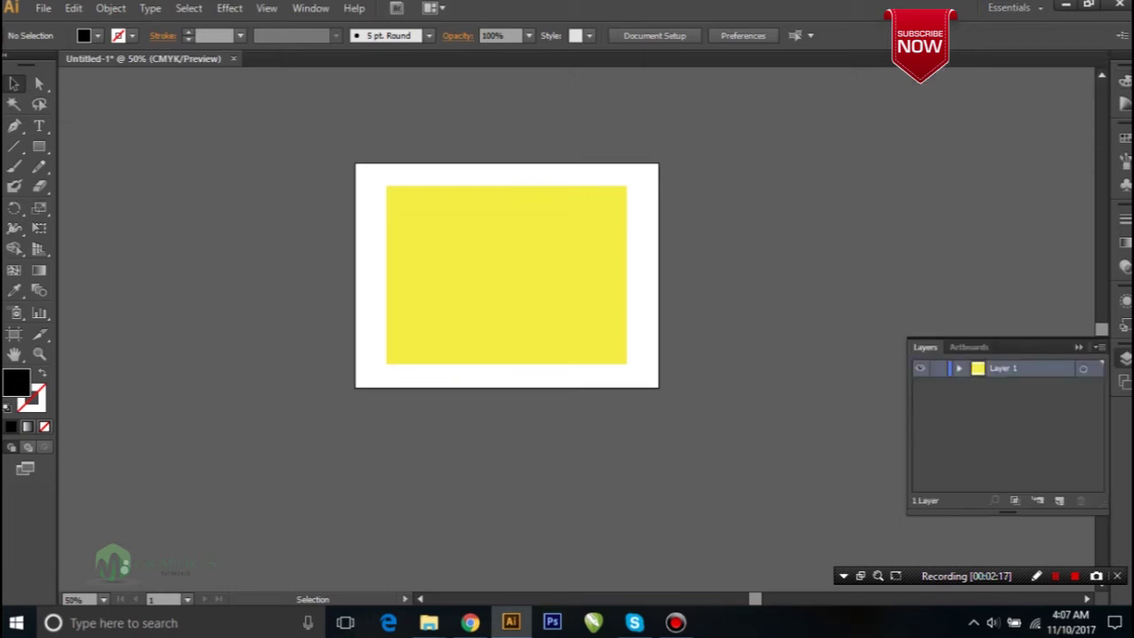
click(958, 368)
click(969, 347)
Step: Set the artboard to 600 pt wide by 400 pt high in Artboard Options
double_click(1082, 366)
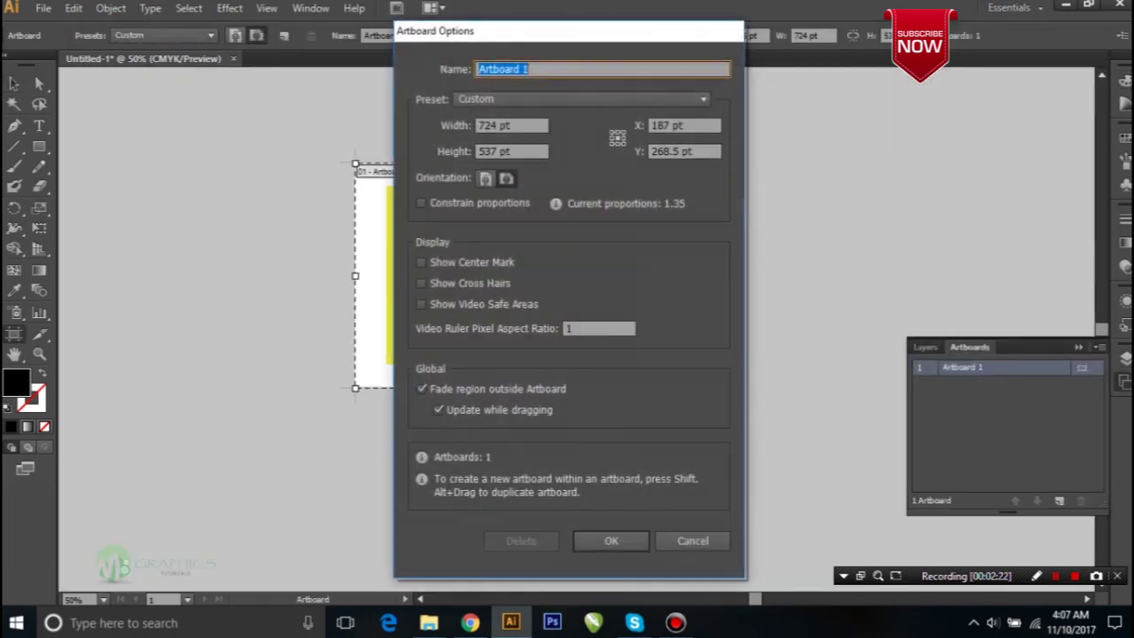
mouse_move(647, 41)
mouse_down()
mouse_move(972, 84)
mouse_move(1005, 44)
mouse_up()
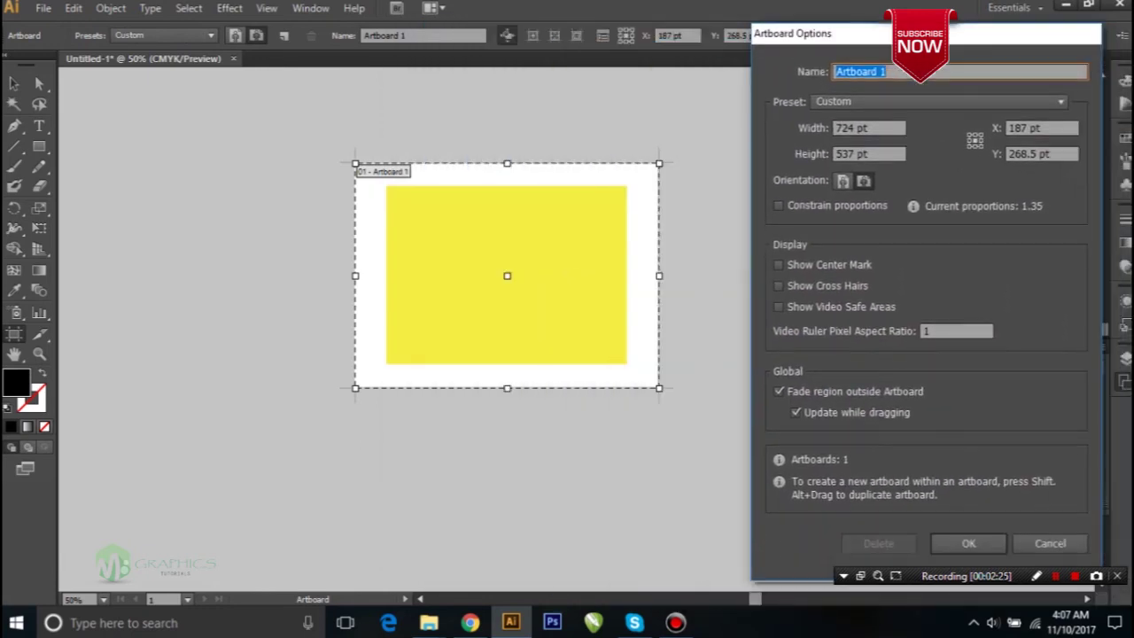
key(Tab)
key(Tab)
key(shift+Tab)
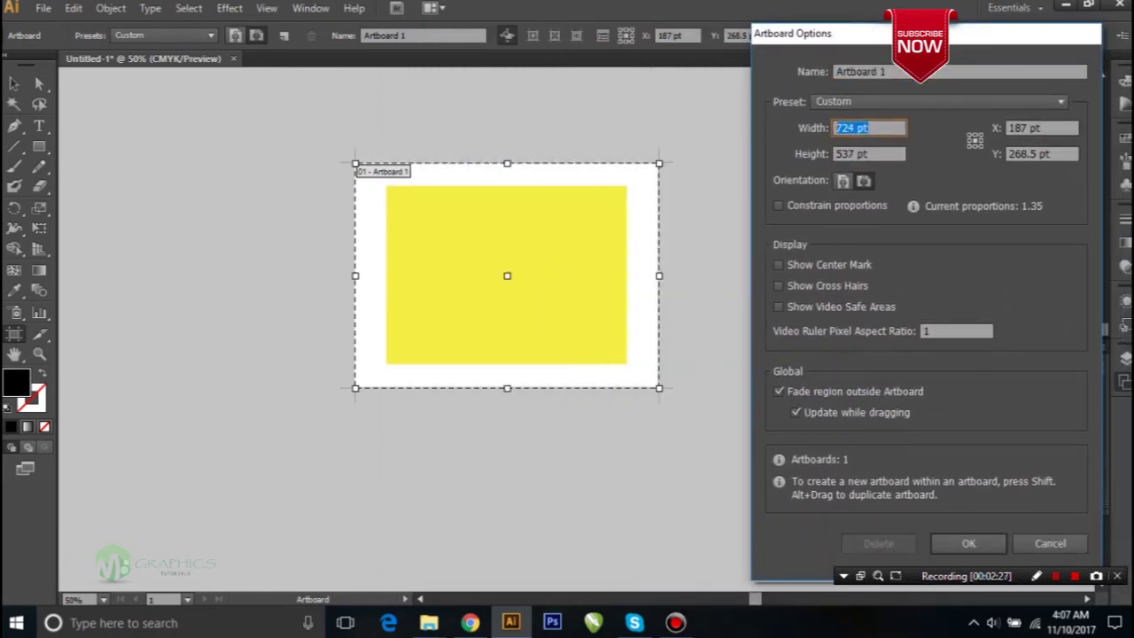
text(6)
key(Tab)
text(4)
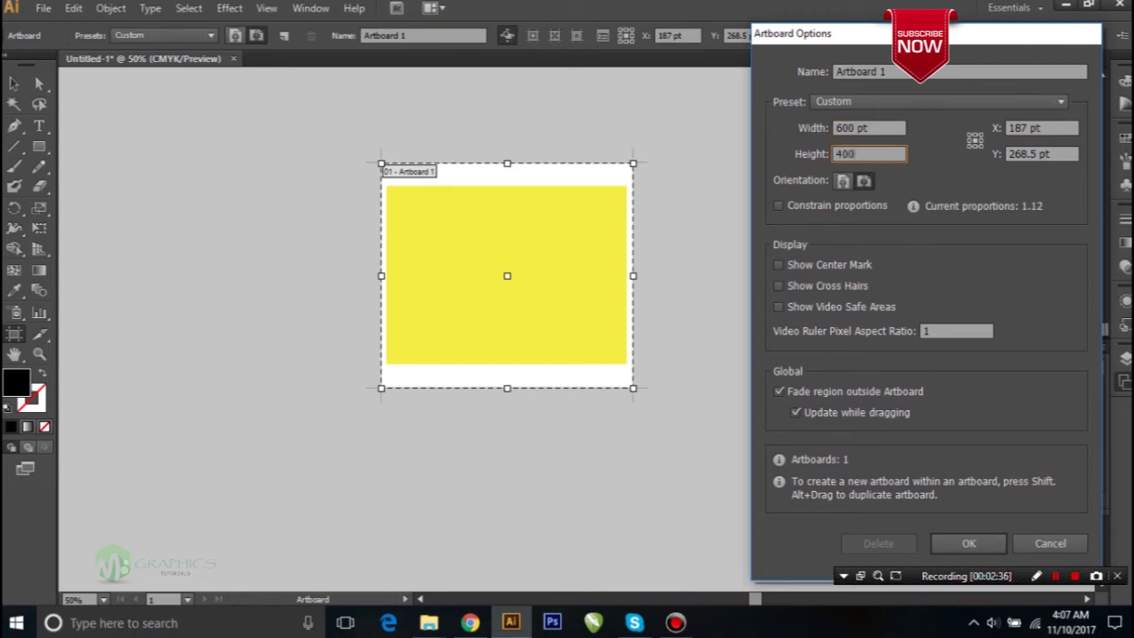
key(Return)
Step: Lock the artboard proportions and keep landscape orientation, then select the yellow rectangle
key(Escape)
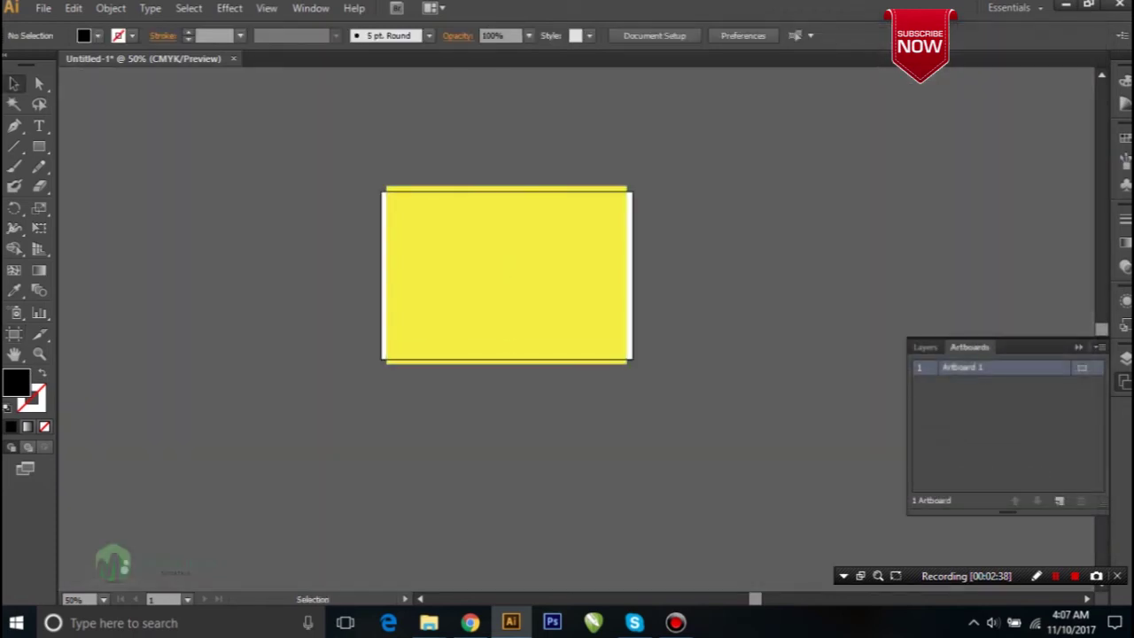
key(shift+o)
key(Return)
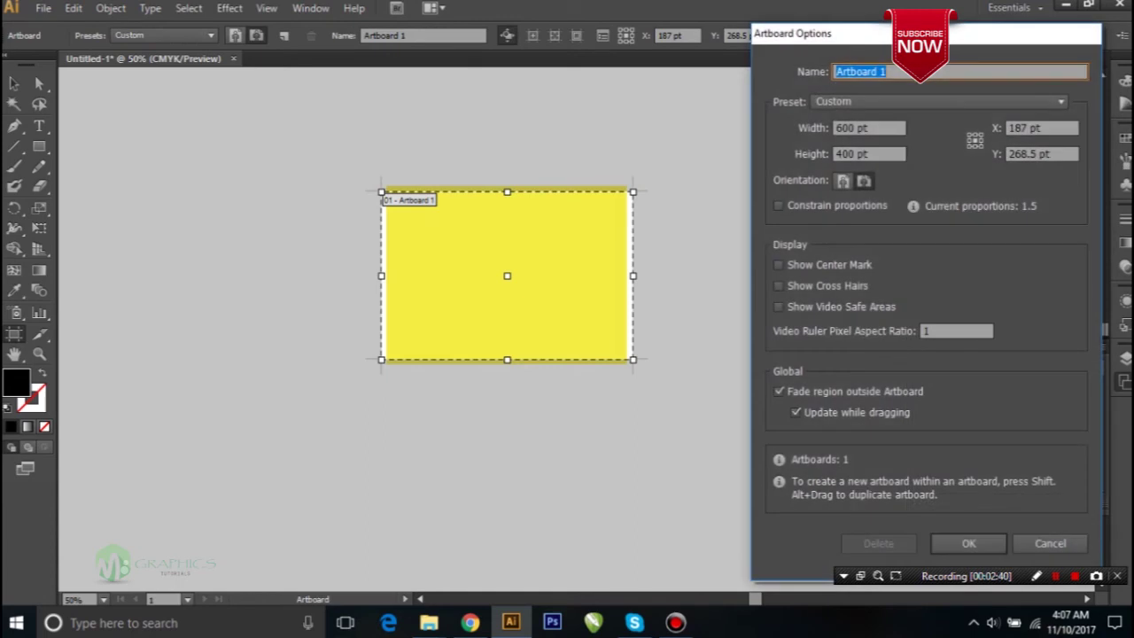
click(779, 205)
click(843, 180)
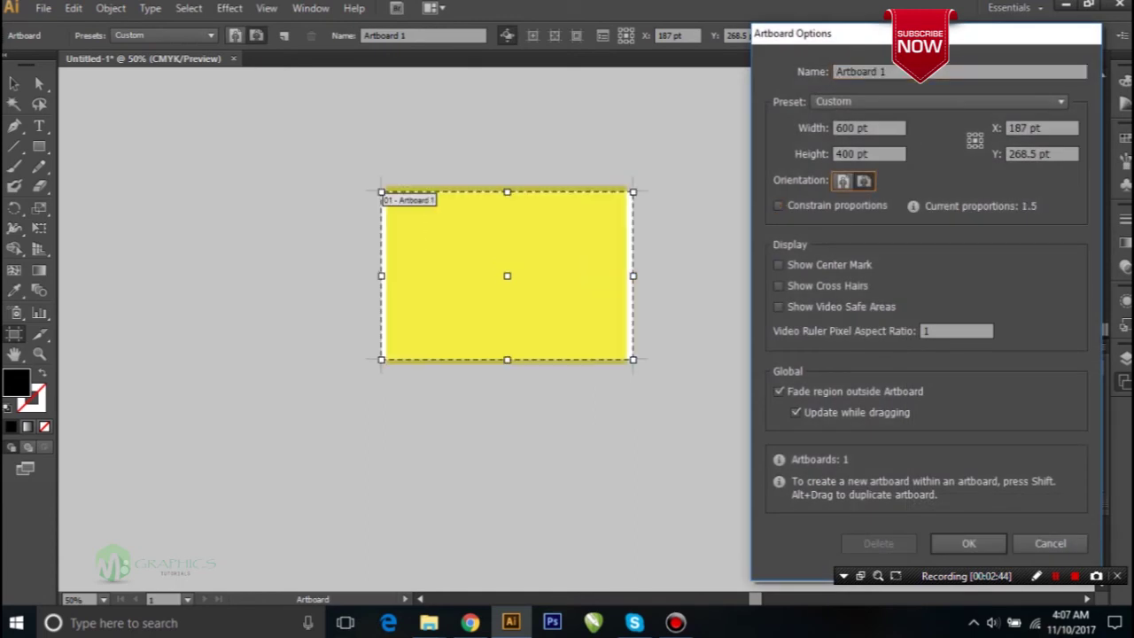
click(843, 180)
click(968, 543)
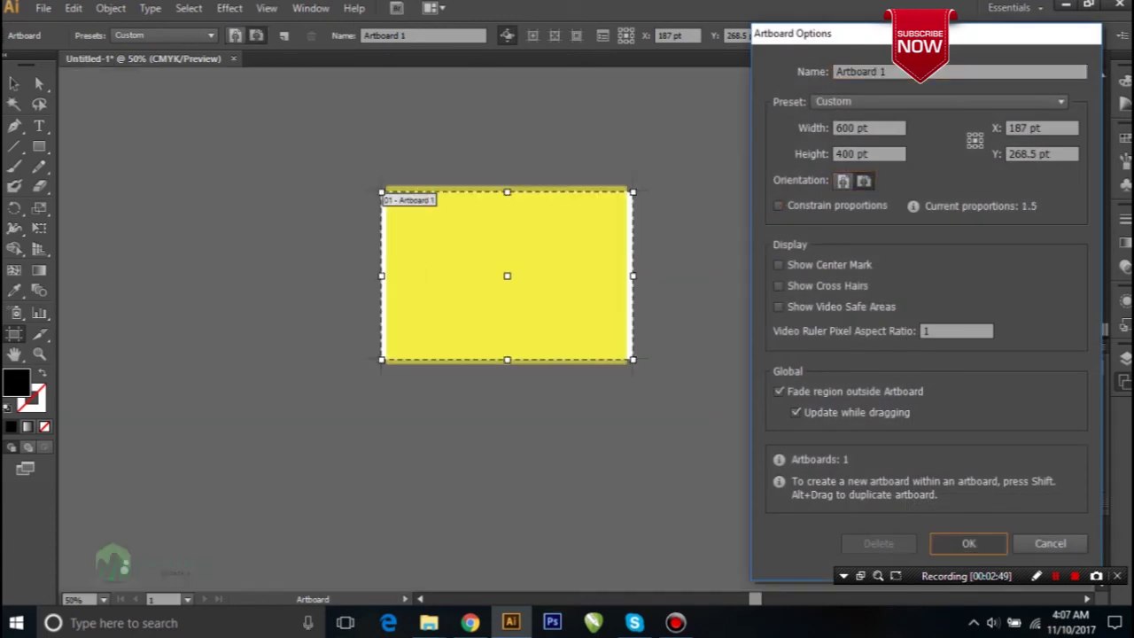
key(v)
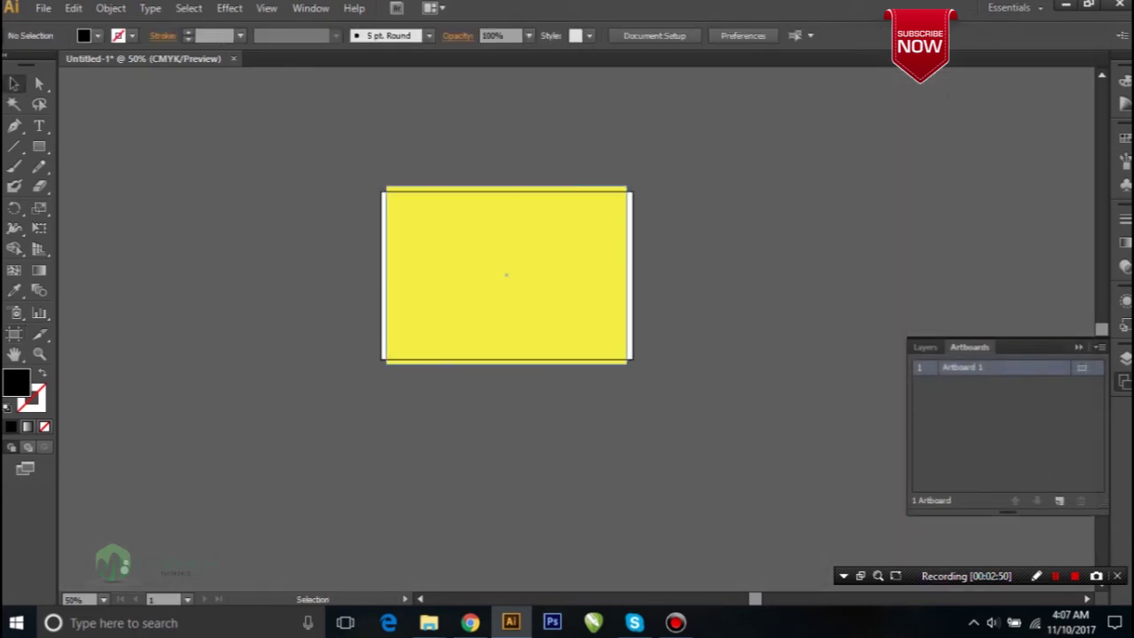
click(506, 272)
Step: Stretch the rectangle's corners and edges to the 600 × 400 pt artboard edges
drag(628, 362, 632, 356)
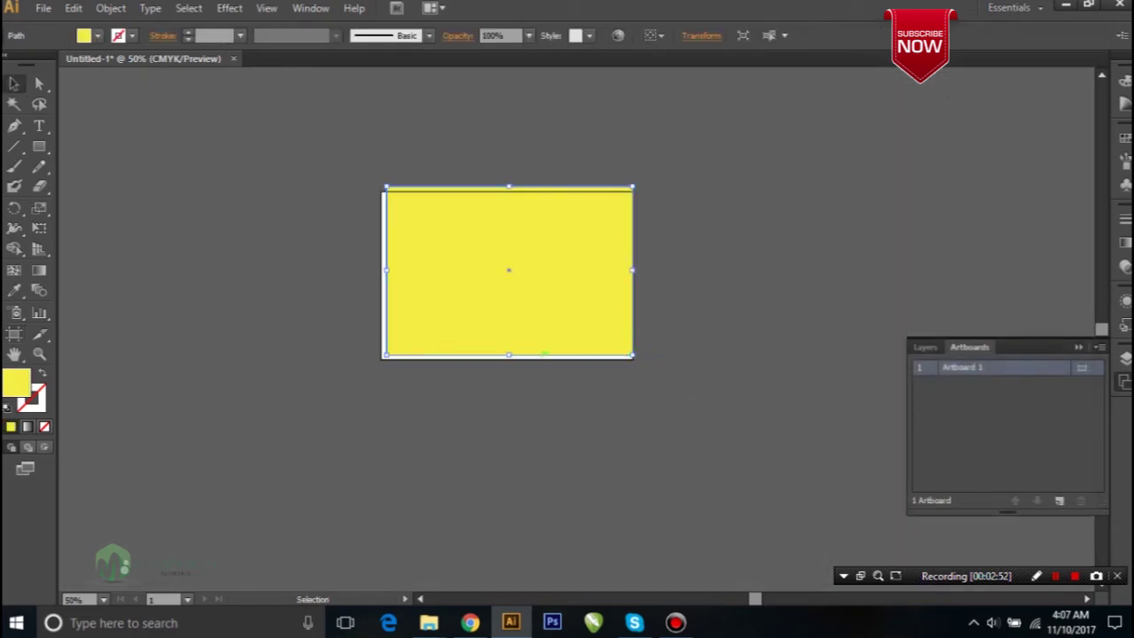
drag(384, 357, 380, 359)
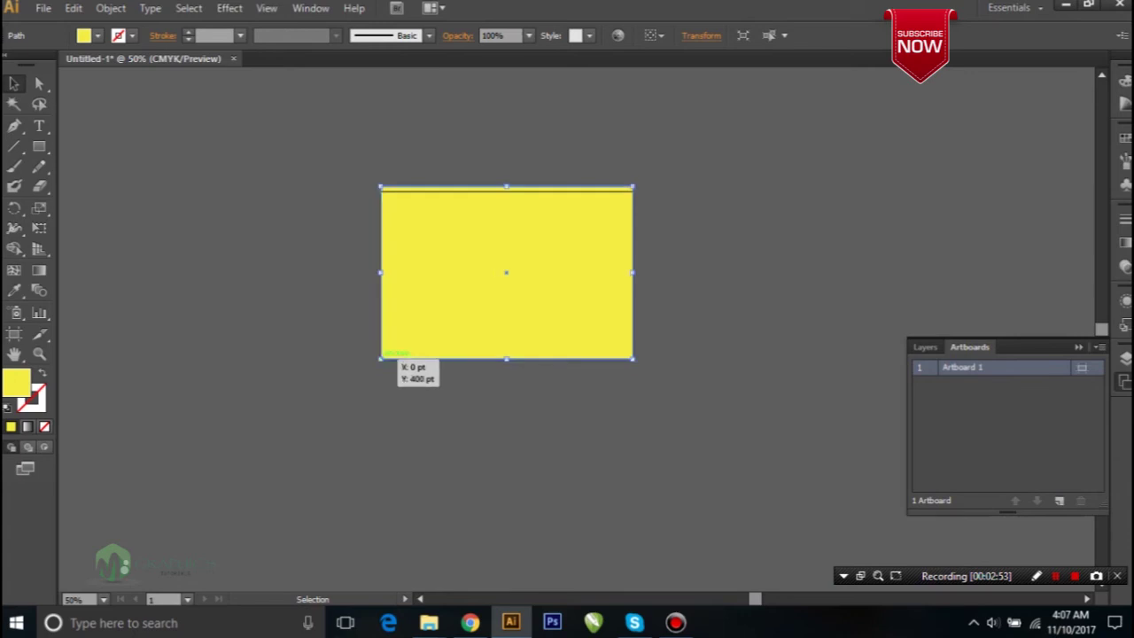
drag(381, 186, 381, 191)
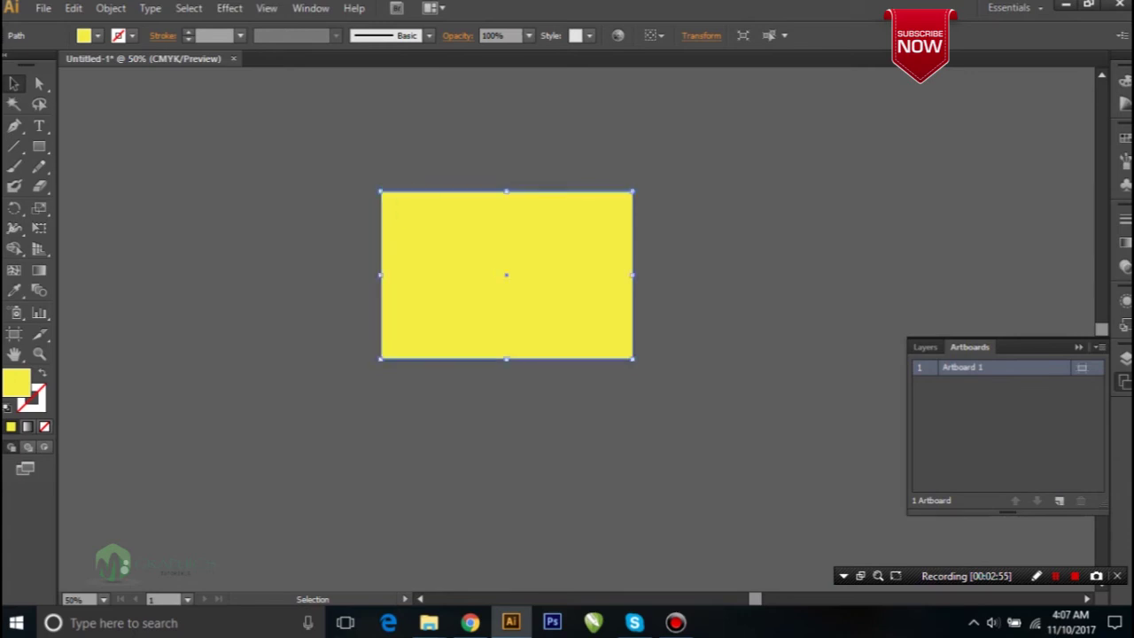
Step: Change the rectangle's fill from yellow to blue
click(1124, 79)
click(1046, 117)
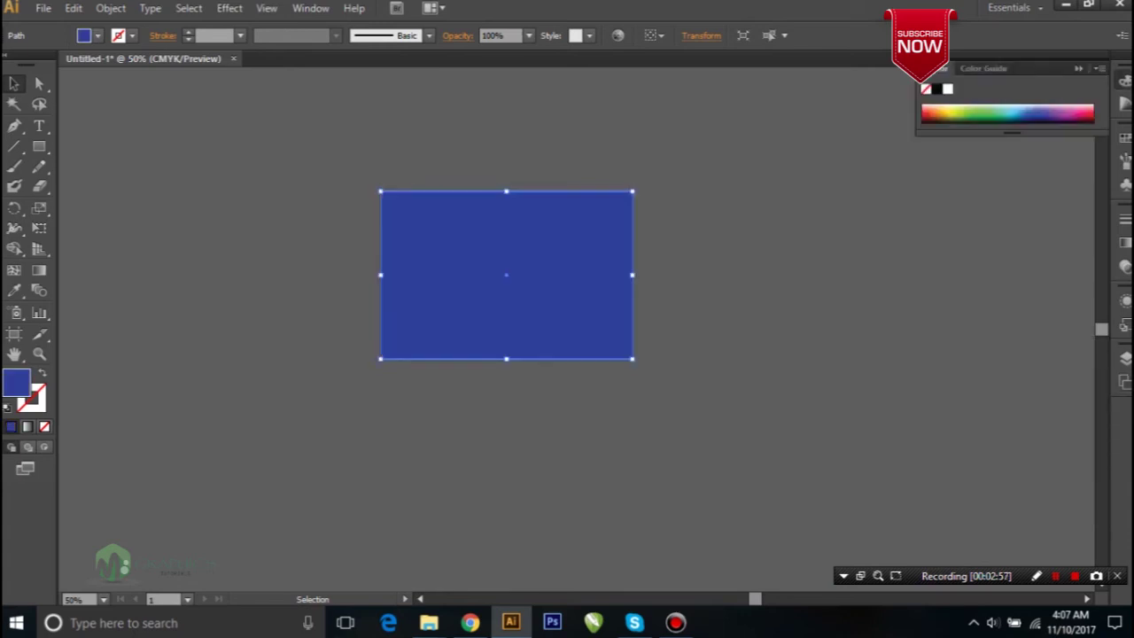
click(39, 125)
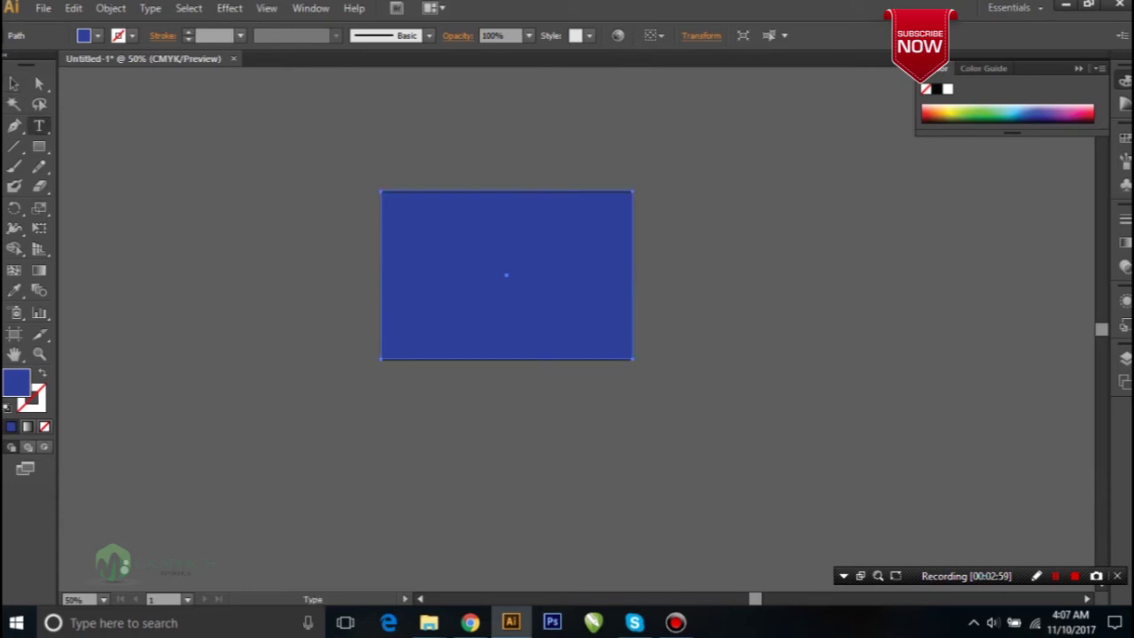
Step: Add white 'Ok bayyyyyy' text, enlarged to 74.28 pt and centred on the blue rectangle
scroll(468, 258, up, 2)
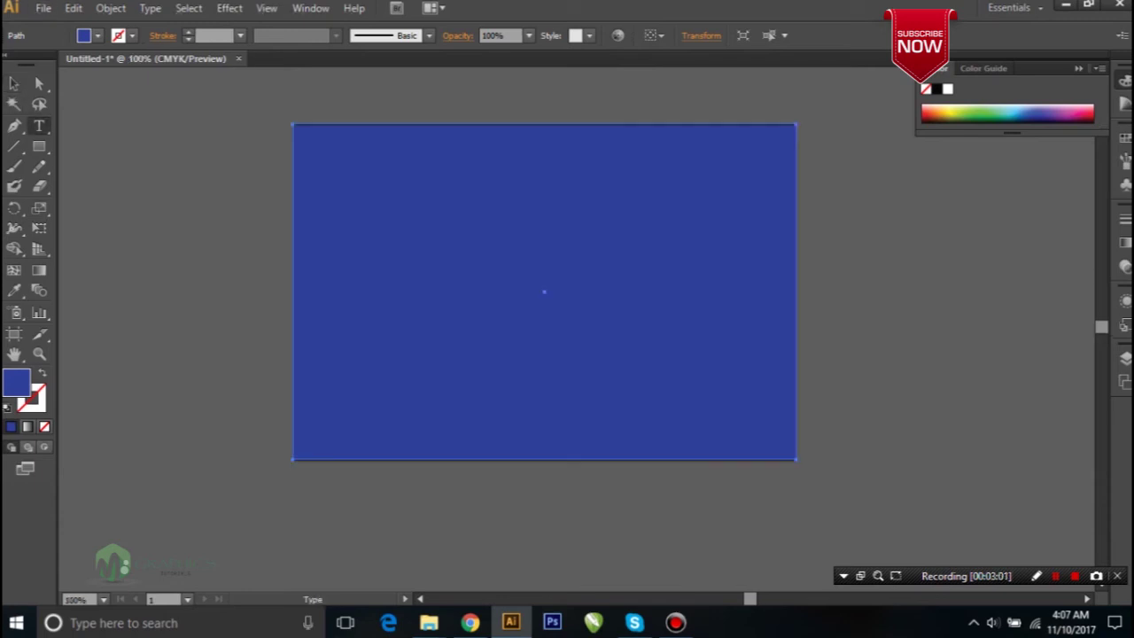
click(459, 262)
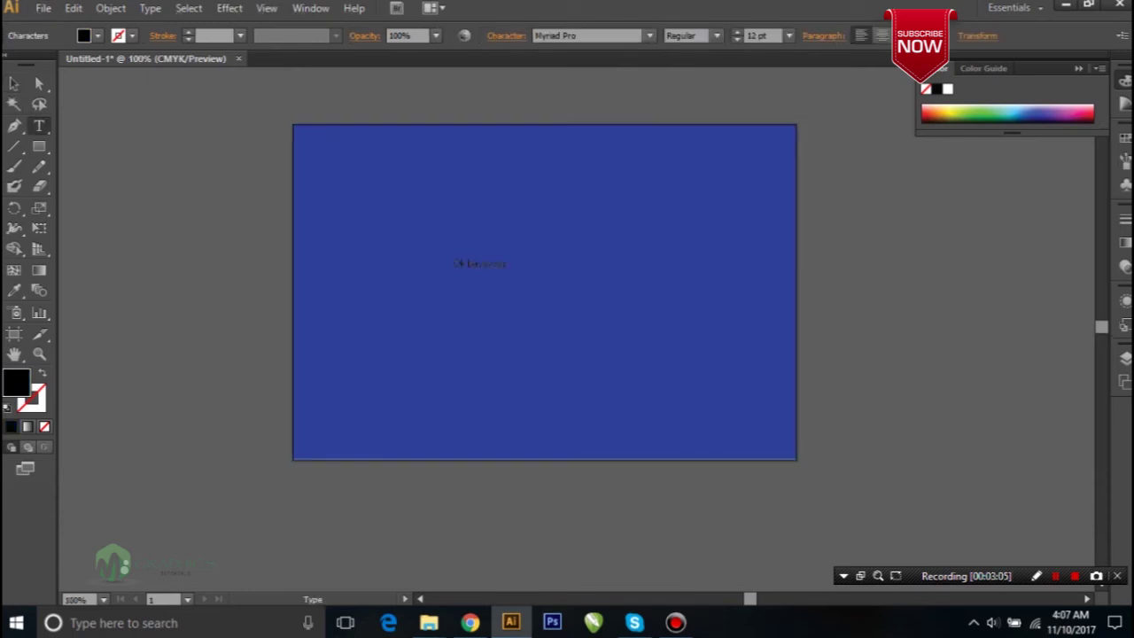
key(Escape)
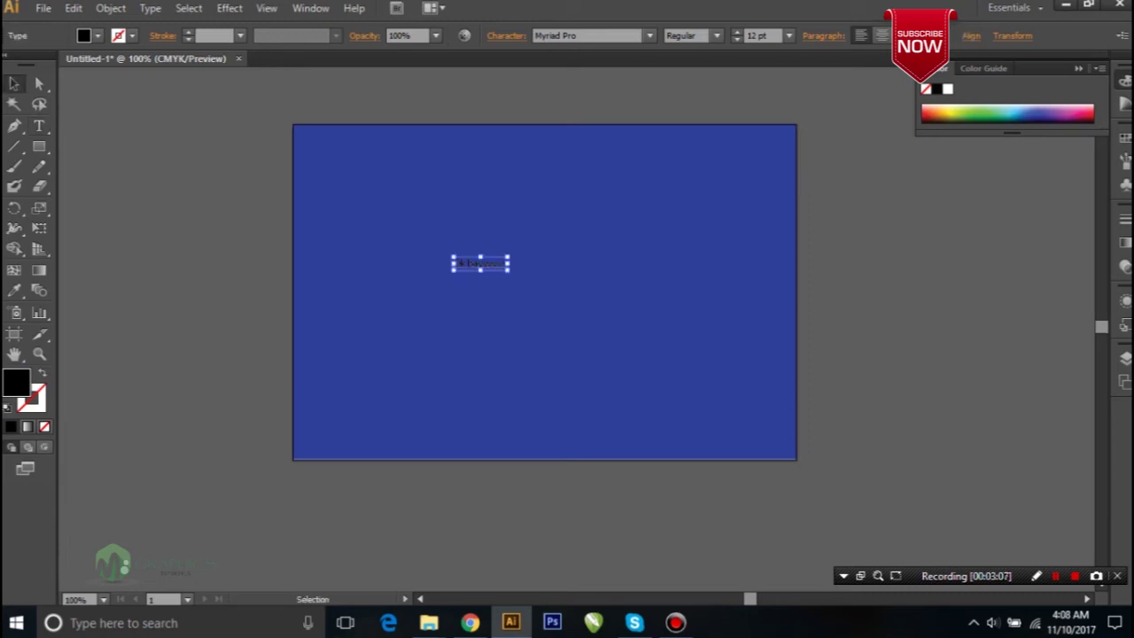
click(947, 89)
drag(510, 270, 682, 400)
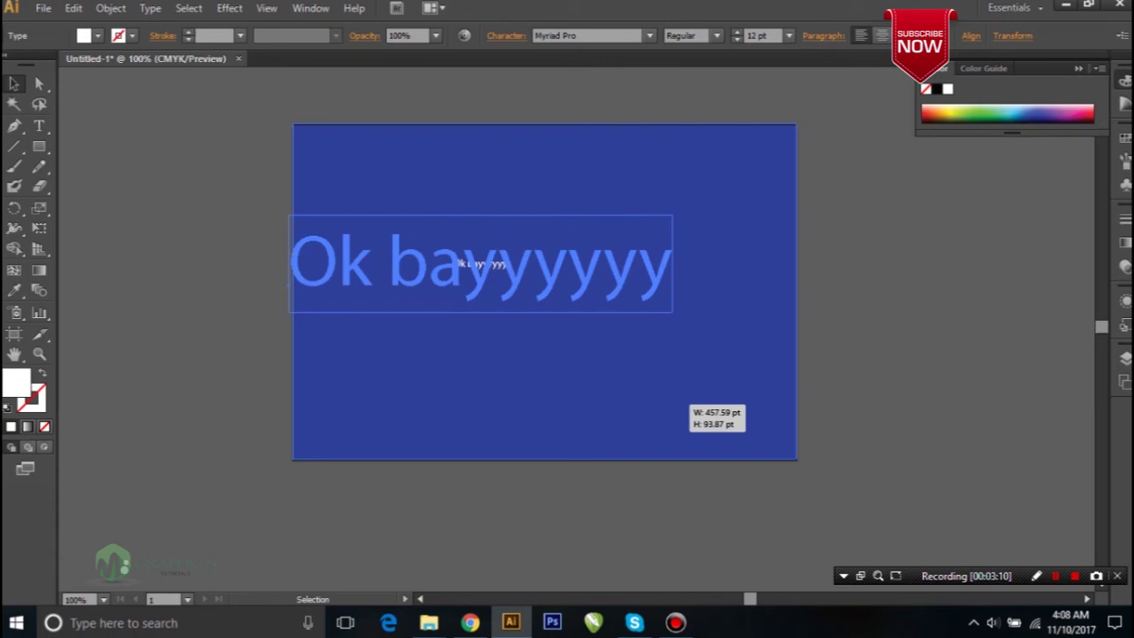
drag(682, 400, 657, 377)
drag(579, 257, 645, 291)
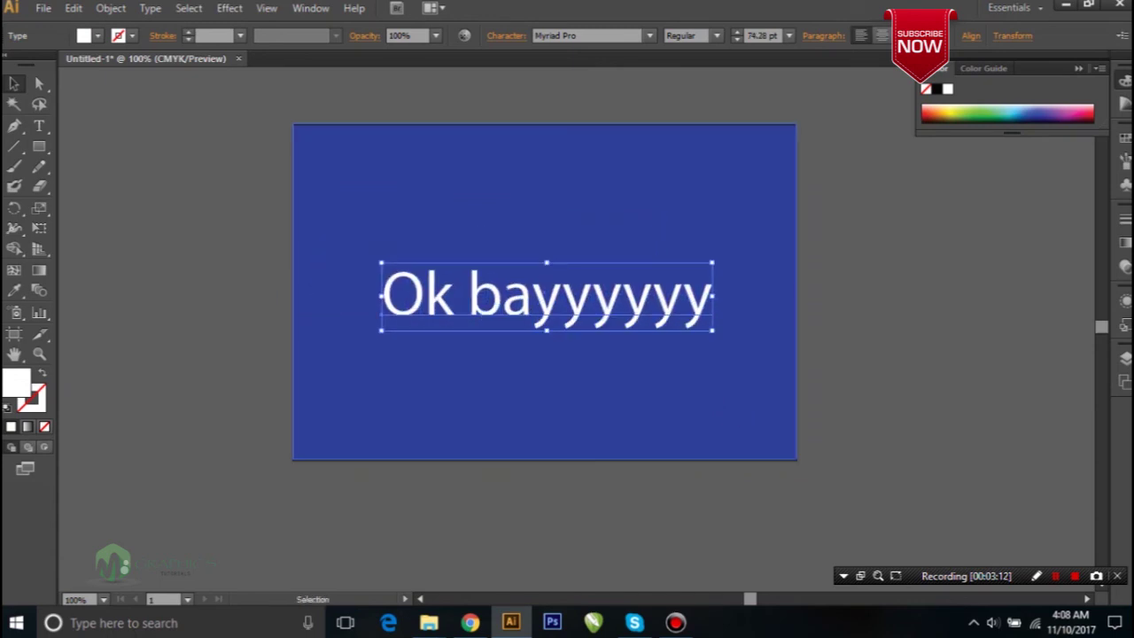
click(39, 125)
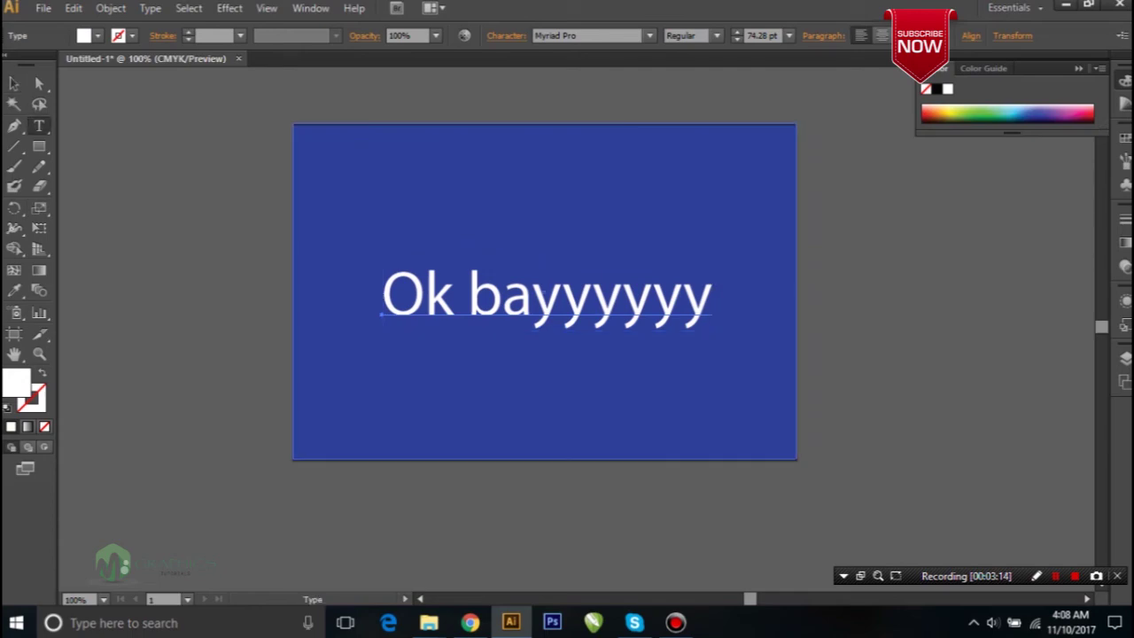